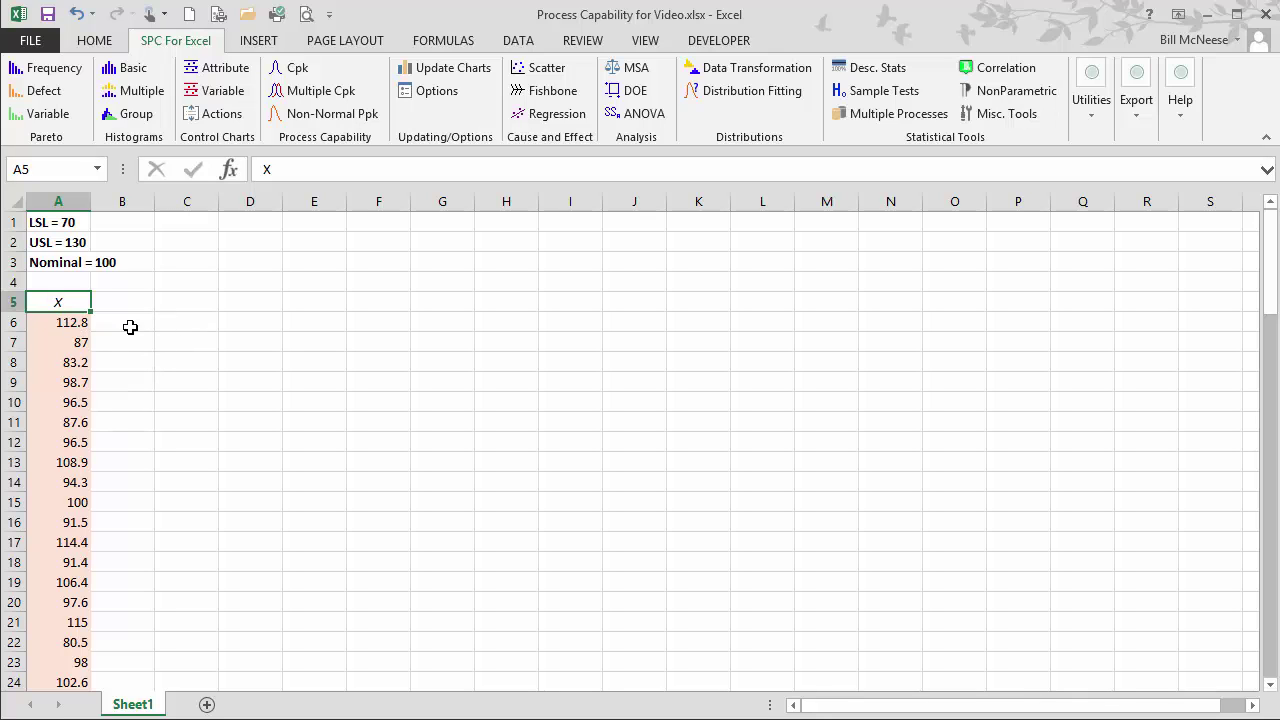
Step: Review the upper spec limit and the column A measurement data
left_click(46, 225)
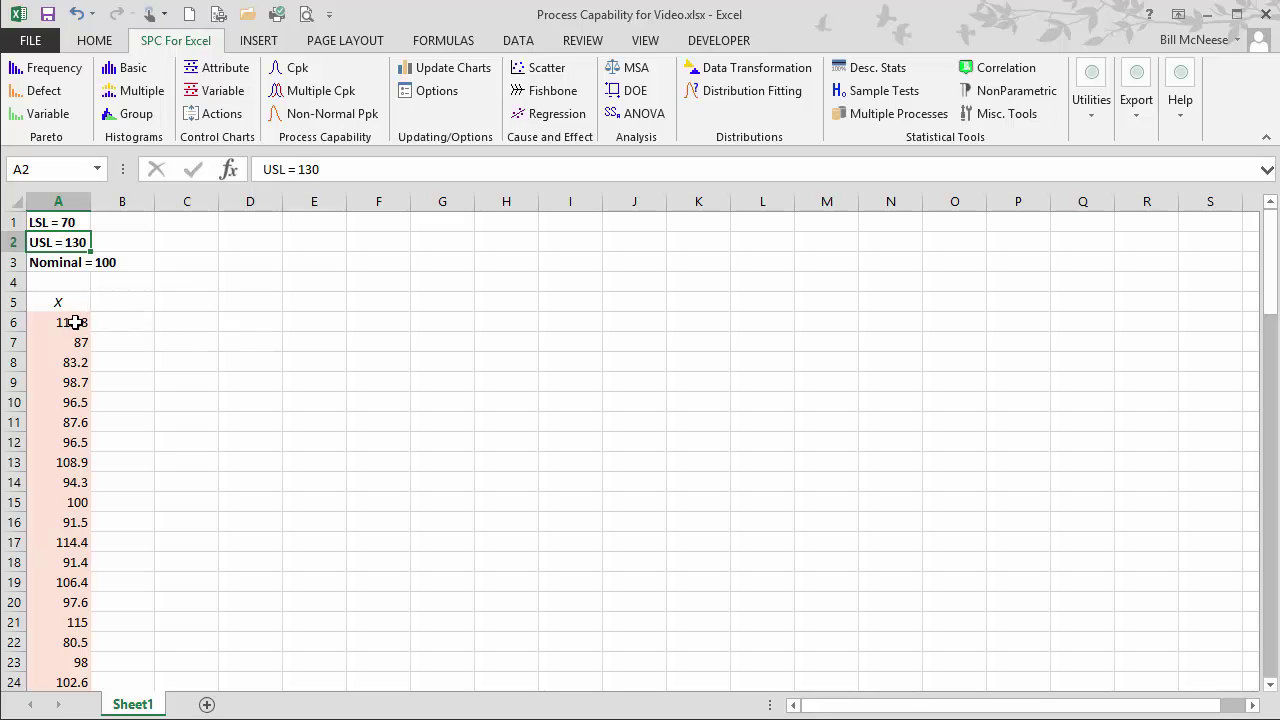
left_click_drag(80, 322, 80, 466)
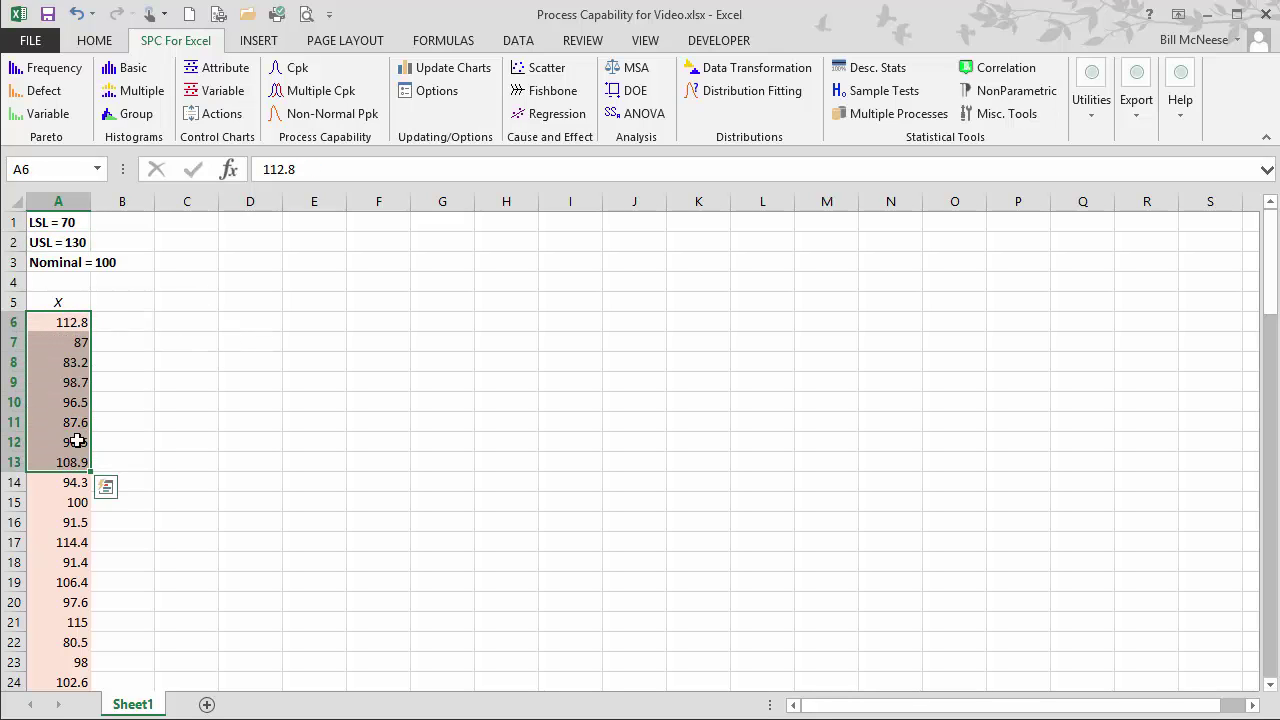
left_click(52, 302)
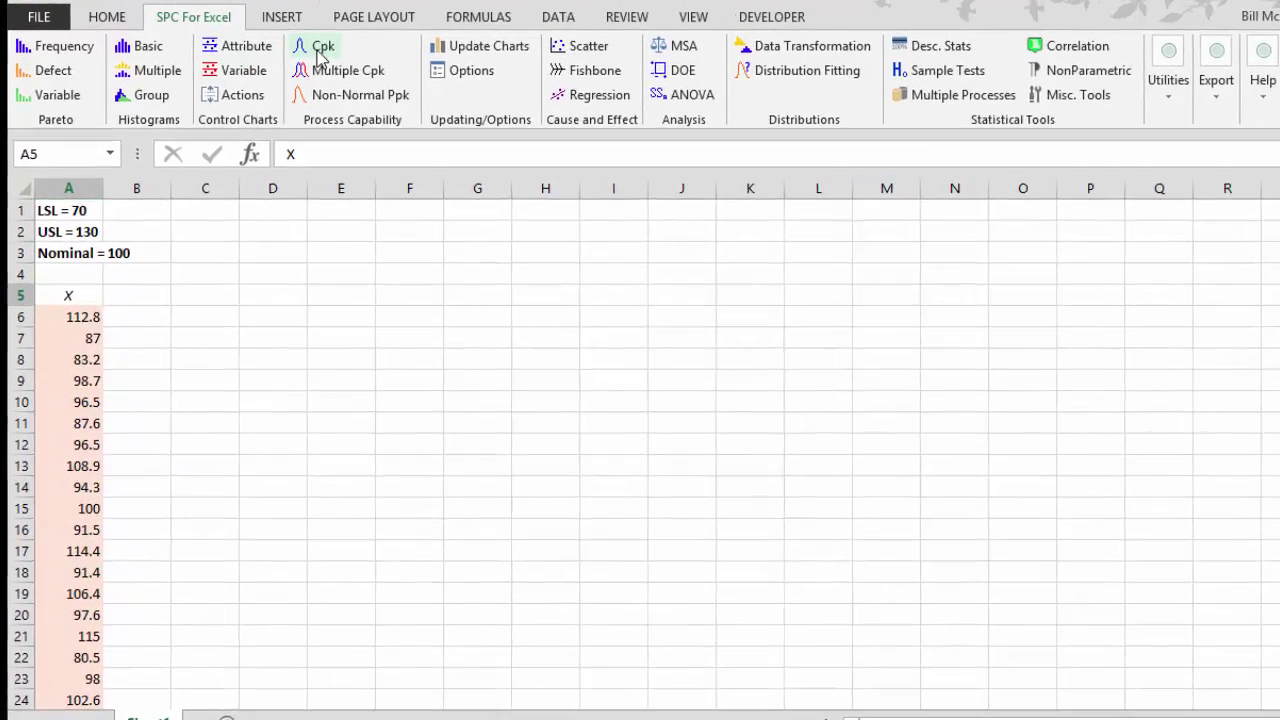
Step: Create capability analysis 'Cpk Example' on $A$6:$A$105 with LSL 70, nominal 100, USL 130
left_click(293, 68)
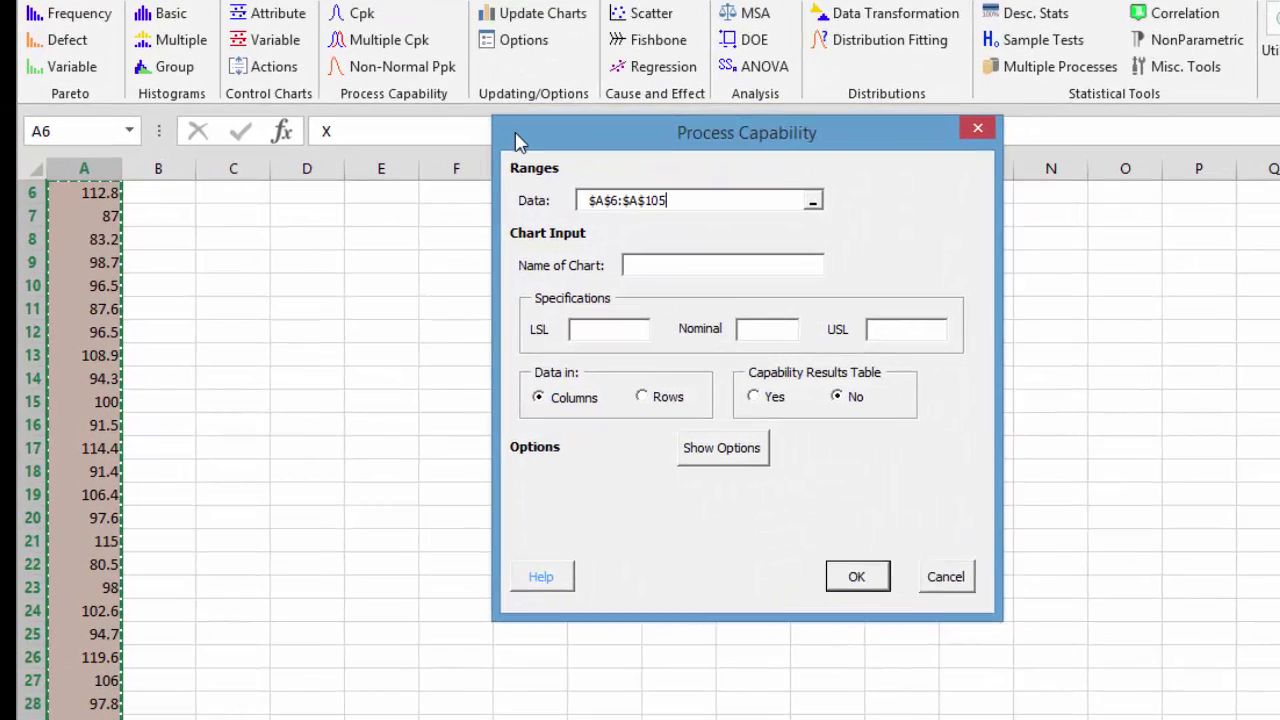
left_click_drag(517, 142, 313, 125)
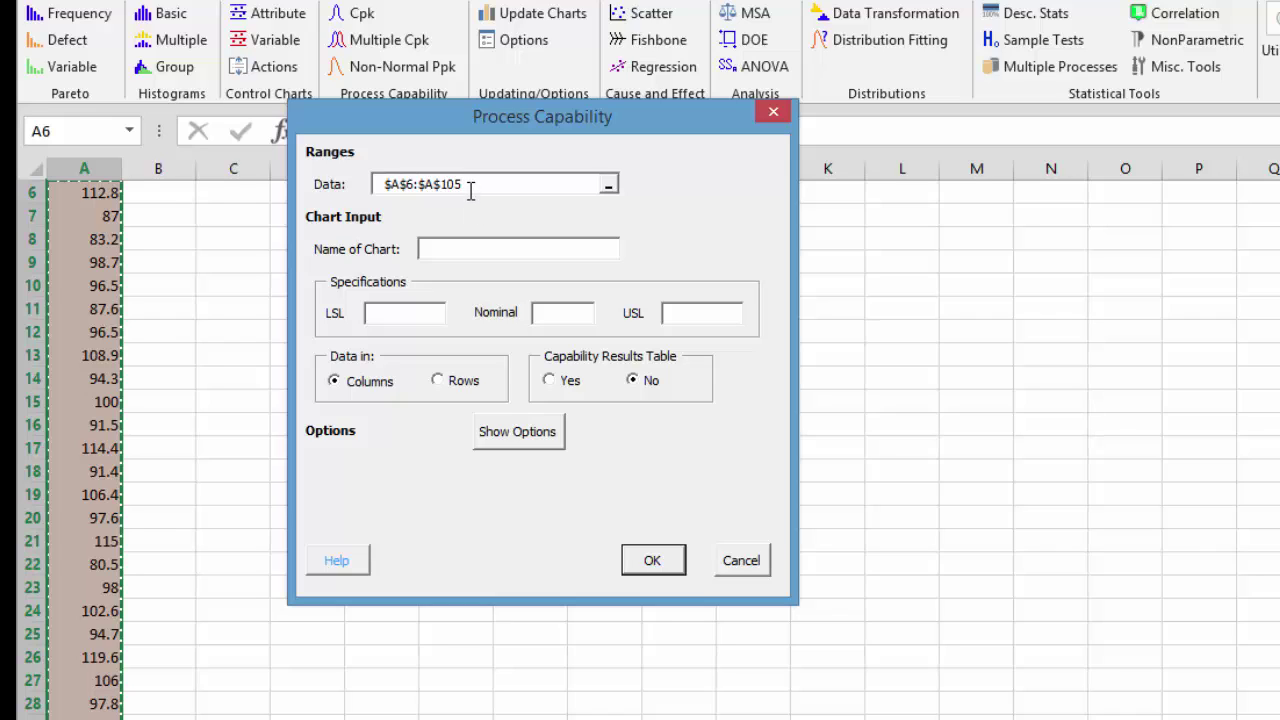
left_click(457, 248)
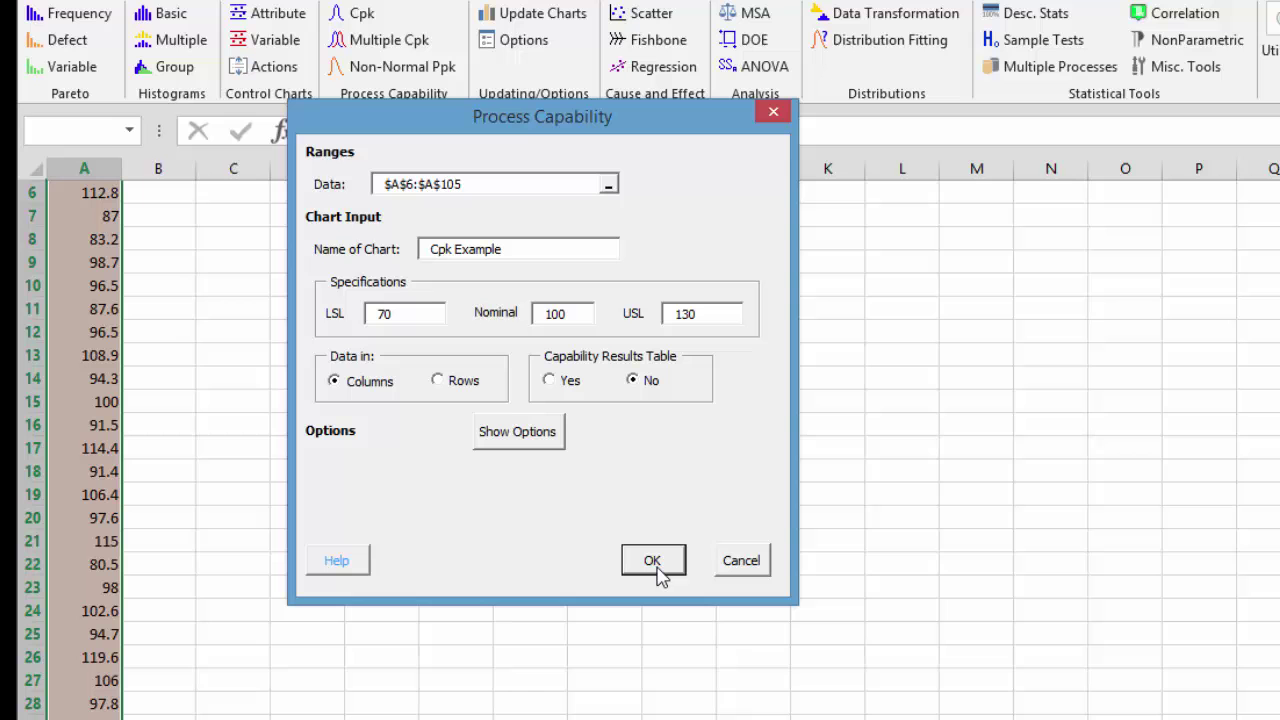
left_click(655, 566)
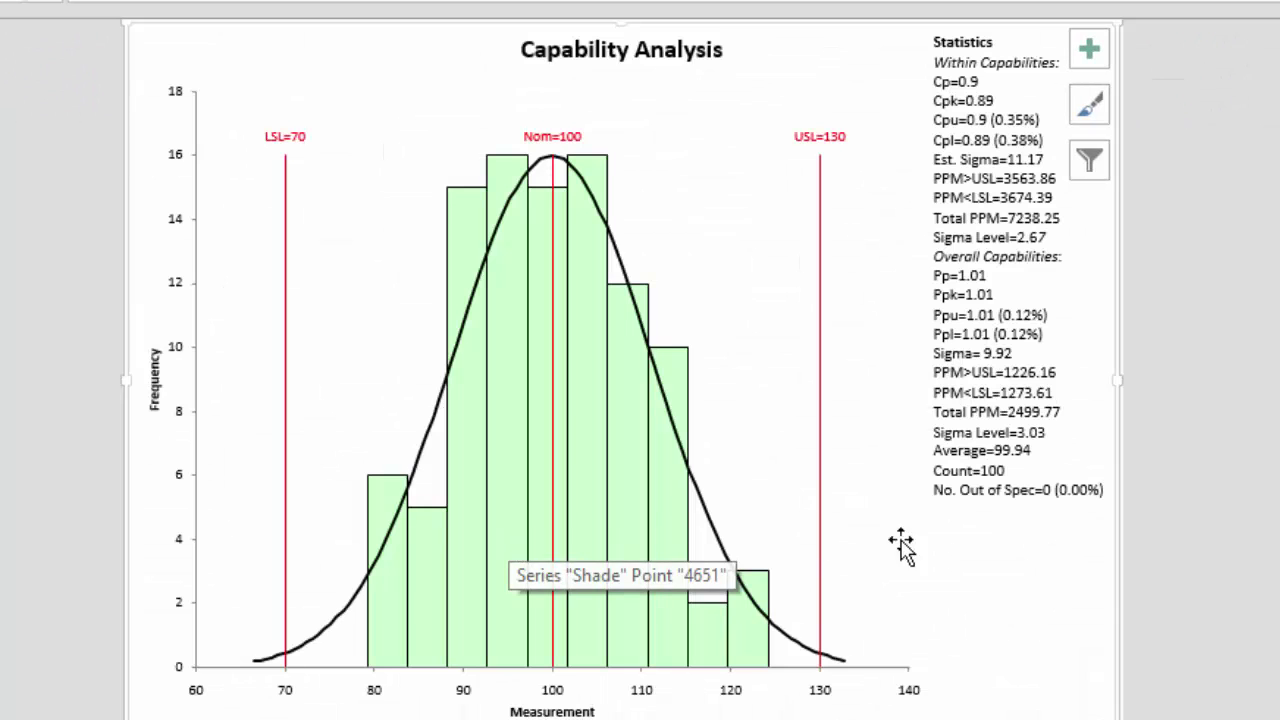
Step: Deselect the Capability Analysis chart with Escape
key("Escape")
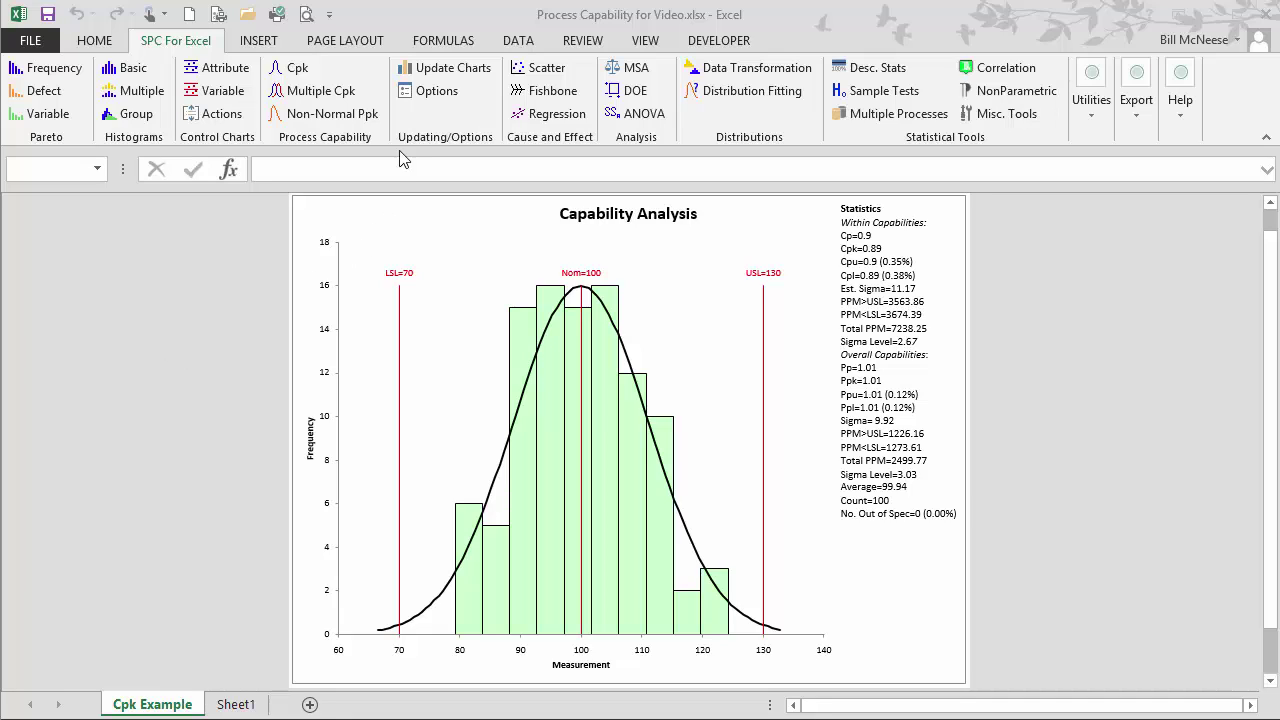
Step: Turn on 3 Sigma Lines and Plot Average for Cpk Example and regenerate the chart
left_click(422, 96)
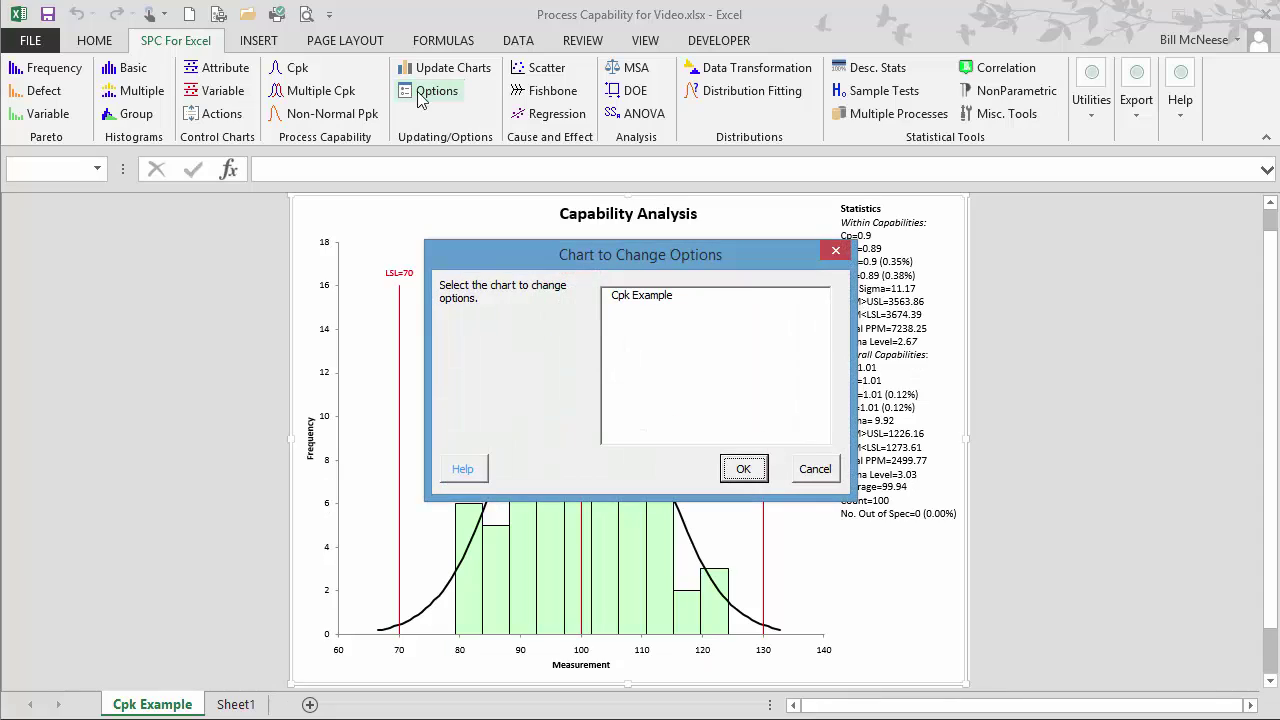
left_click(636, 297)
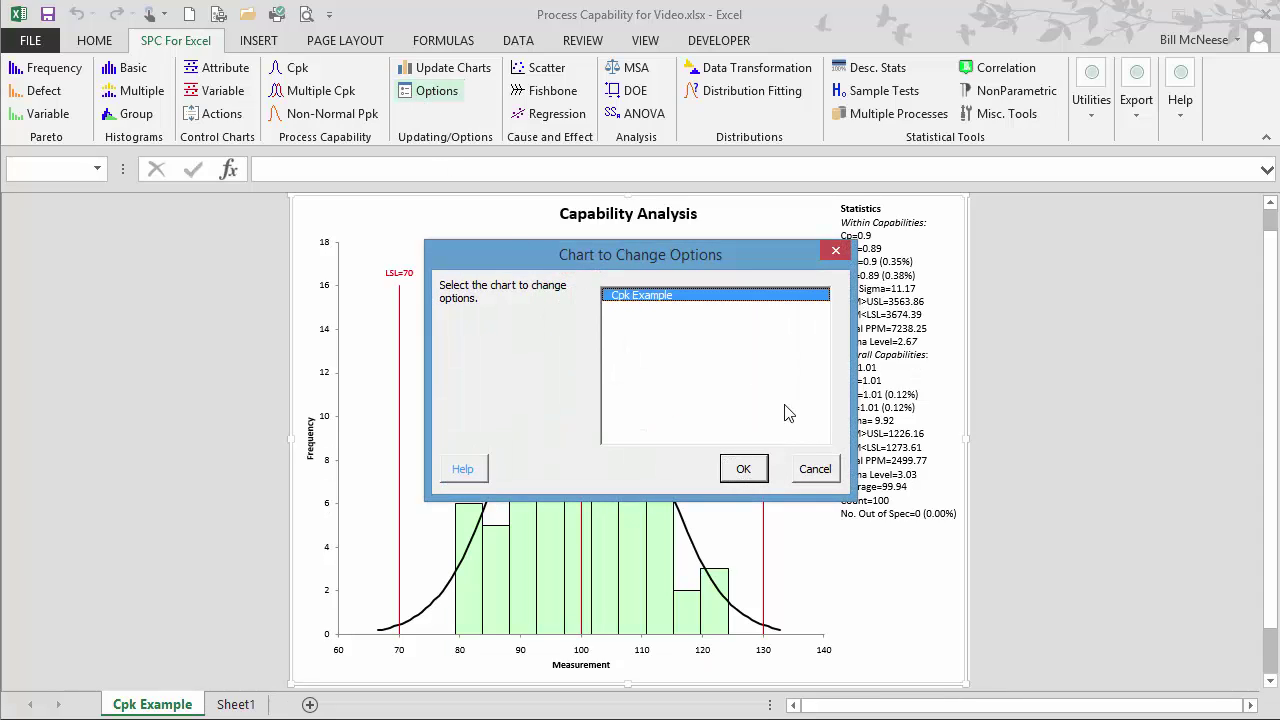
left_click(748, 470)
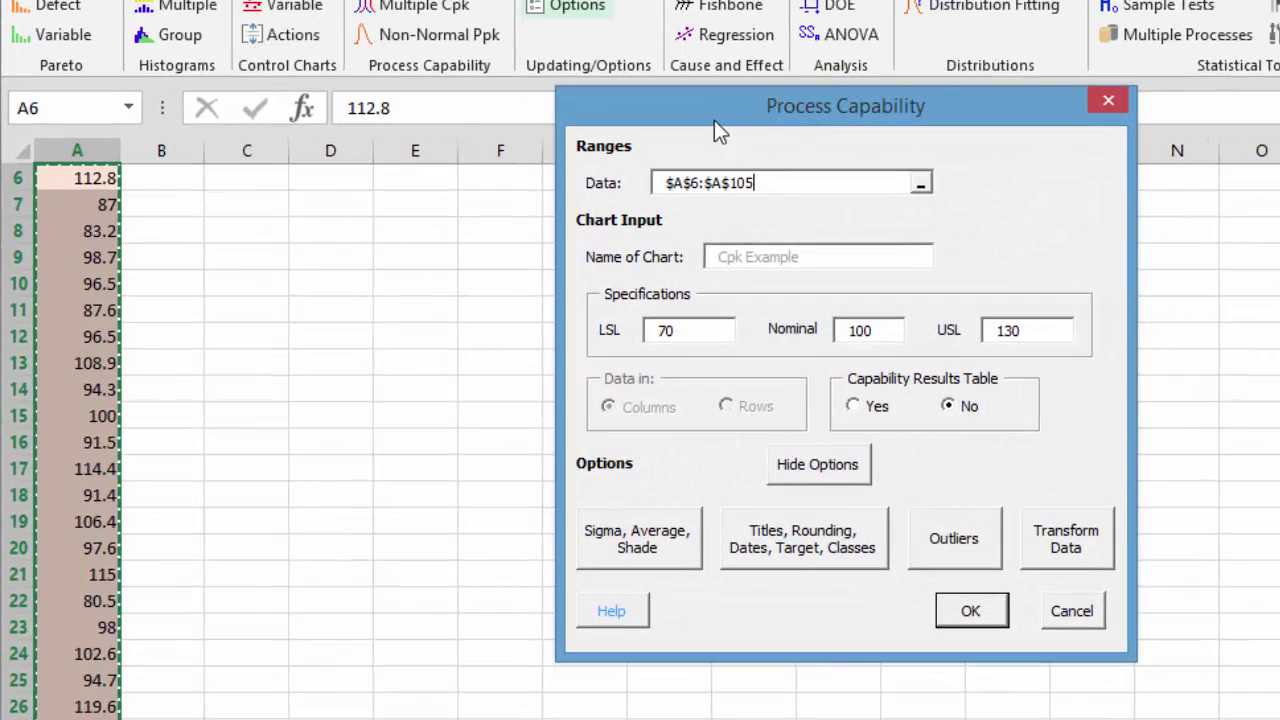
left_click(650, 553)
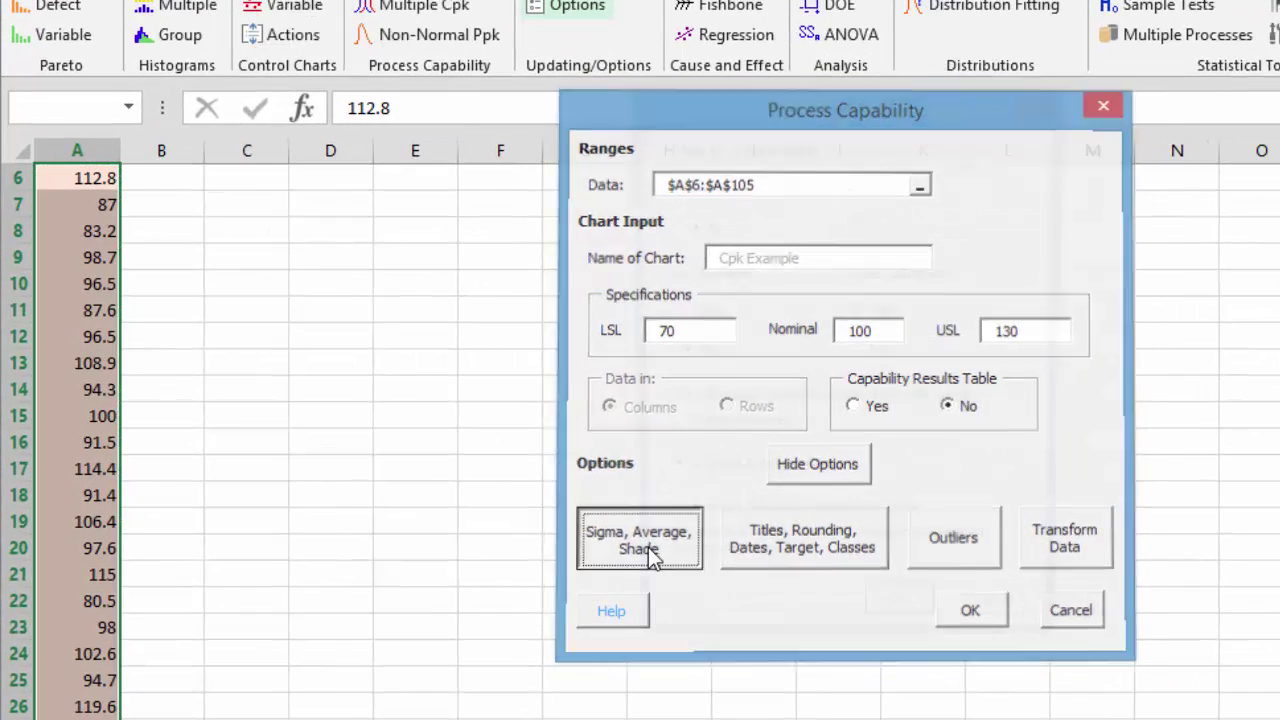
left_click(710, 186)
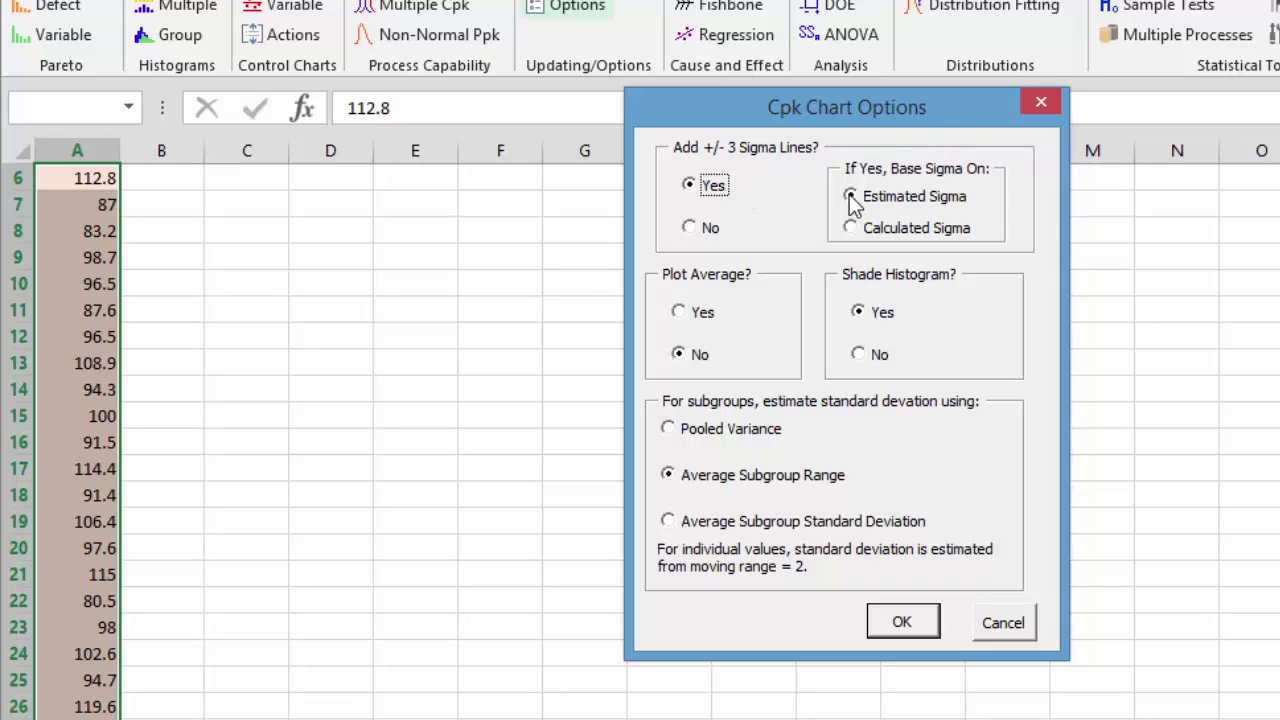
left_click(692, 312)
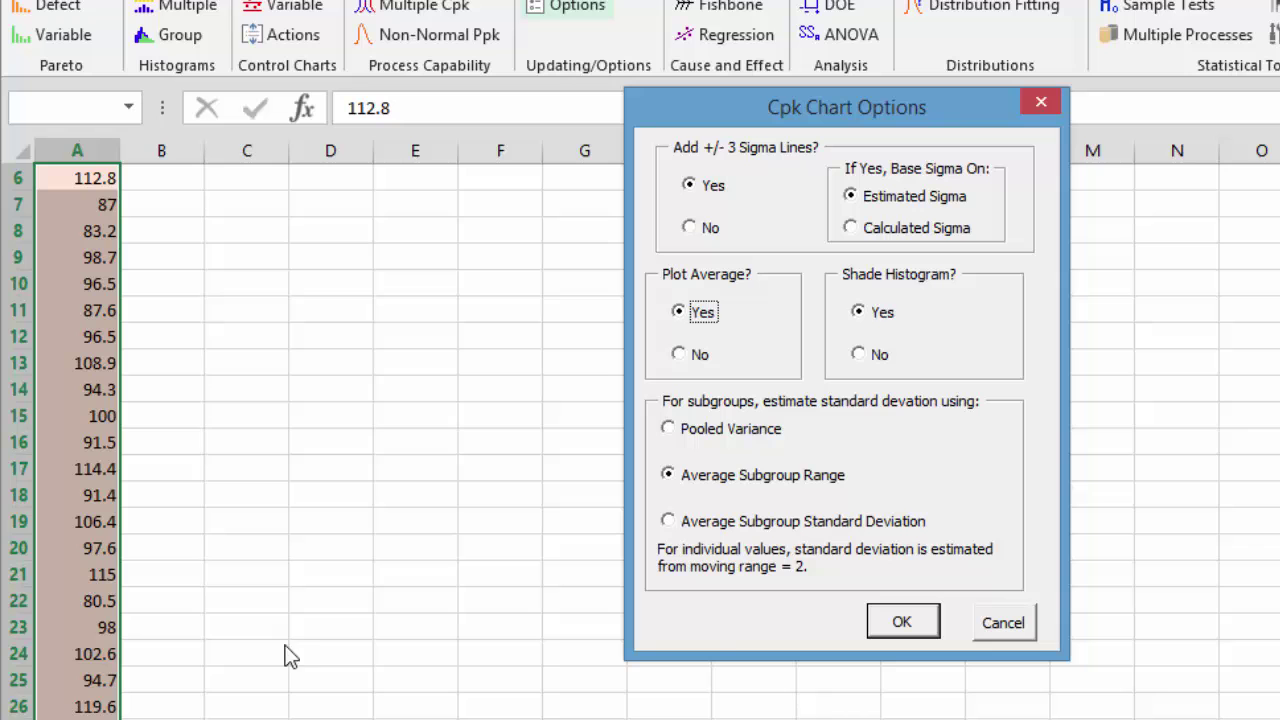
left_click(899, 624)
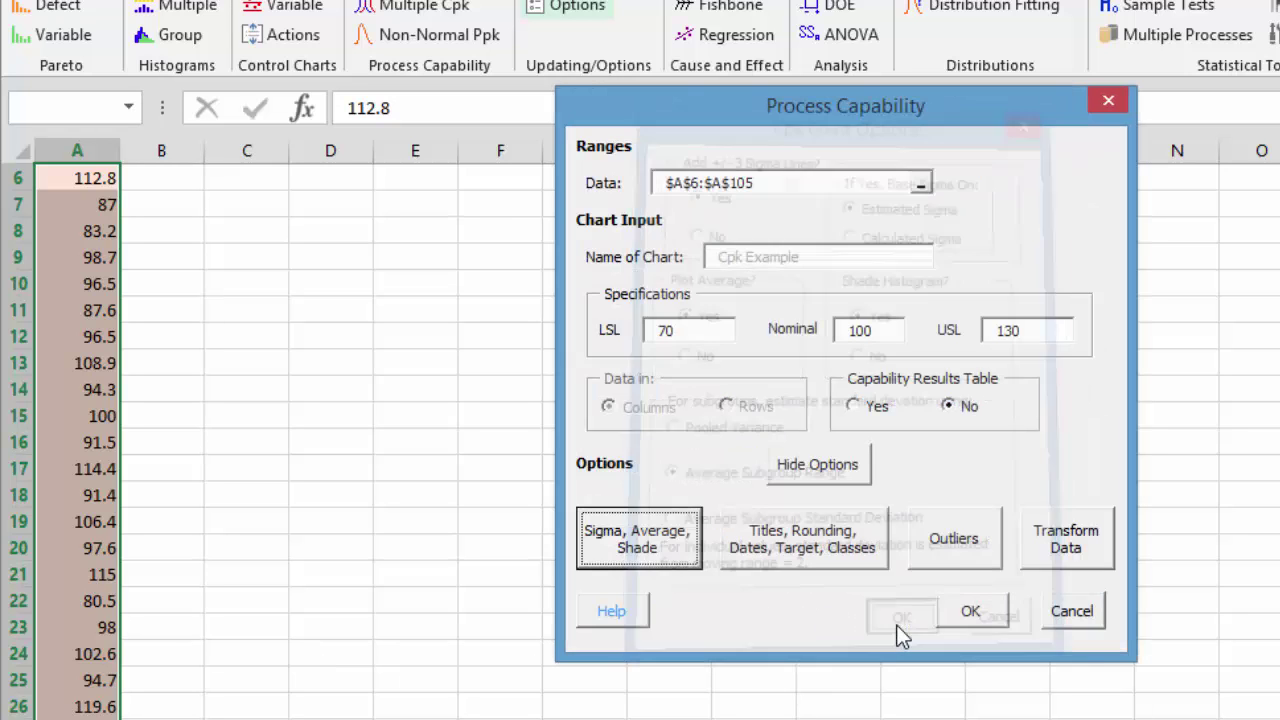
left_click(963, 611)
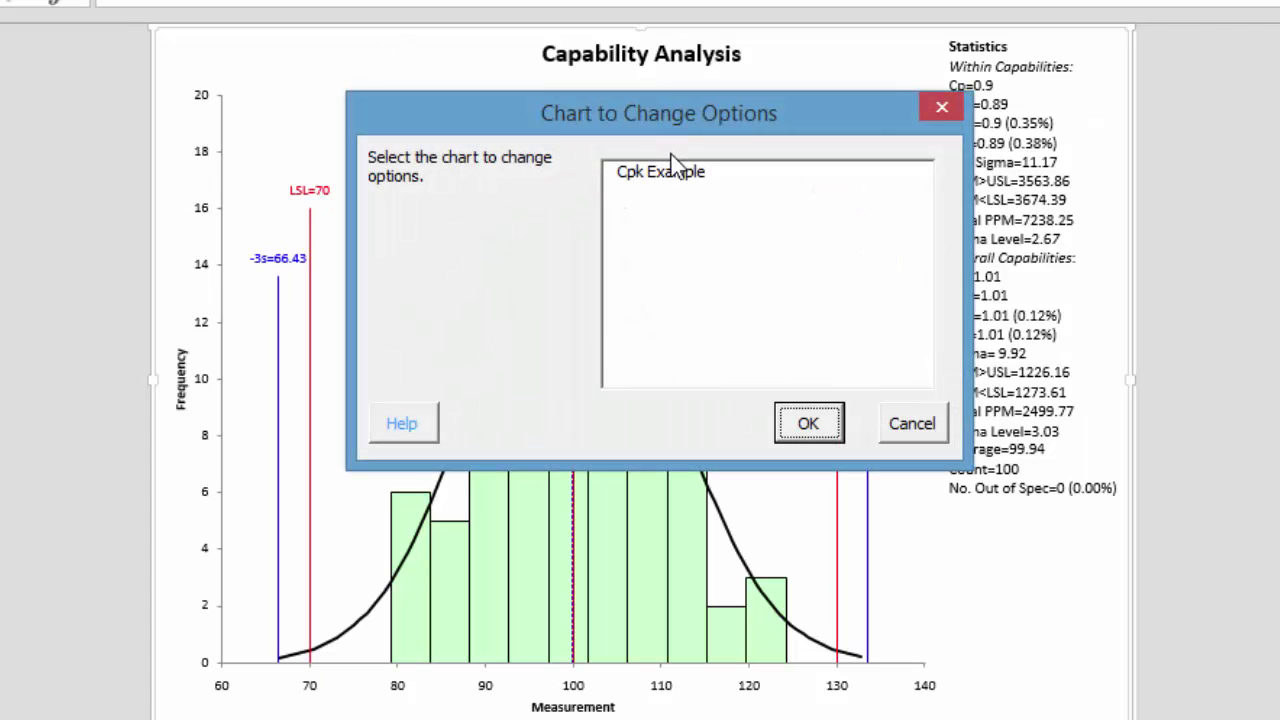
Step: Set Number of Histogram Classes to 20 for Cpk Example and regenerate the chart
left_click(676, 171)
left_click(818, 415)
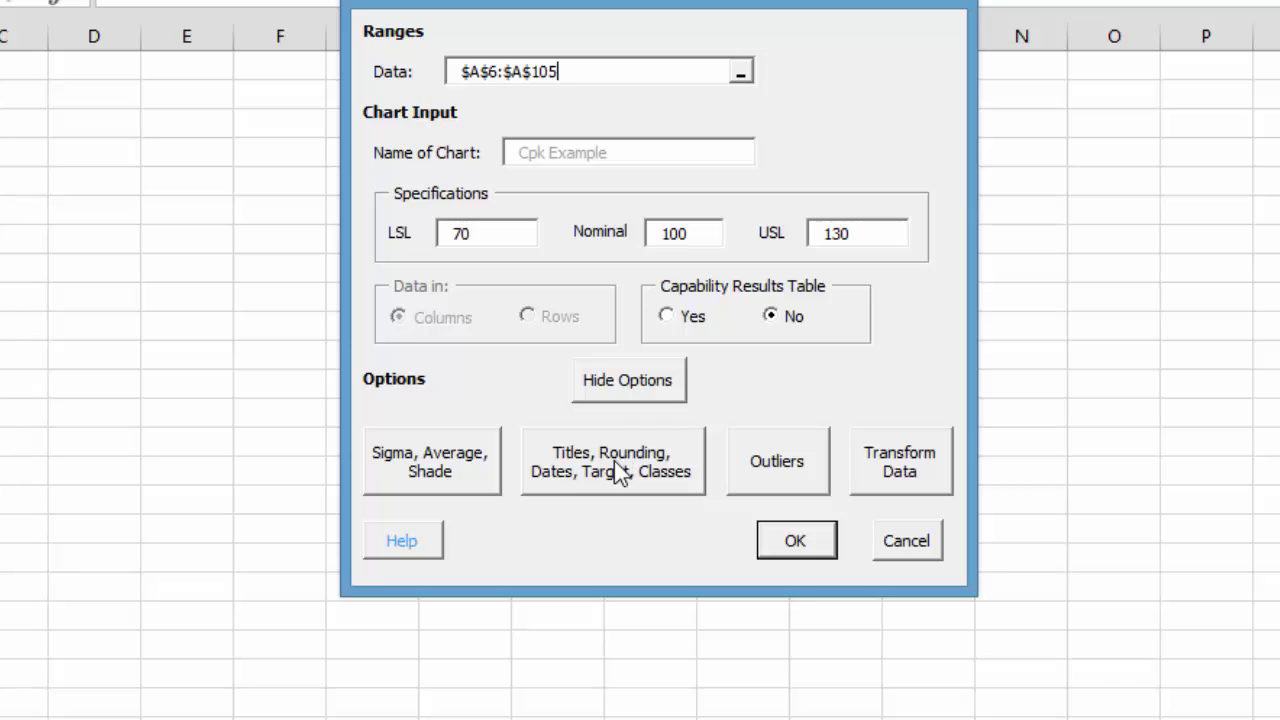
left_click(617, 464)
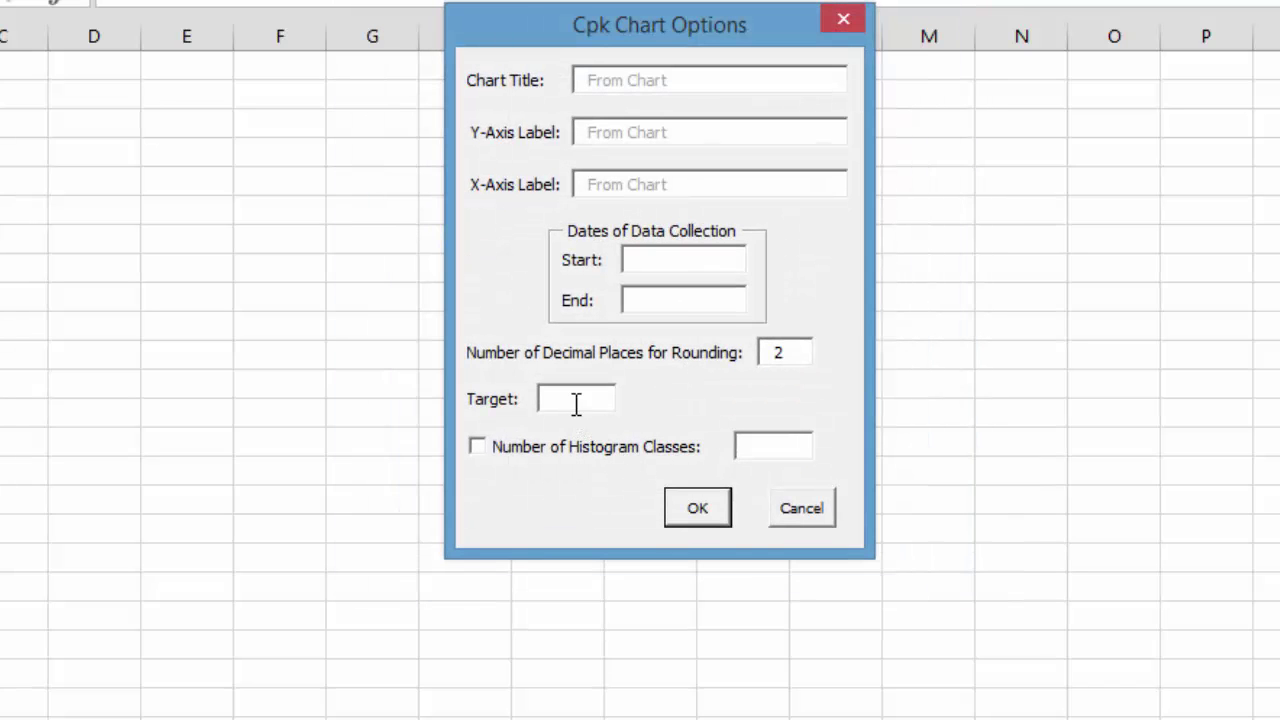
left_click(648, 450)
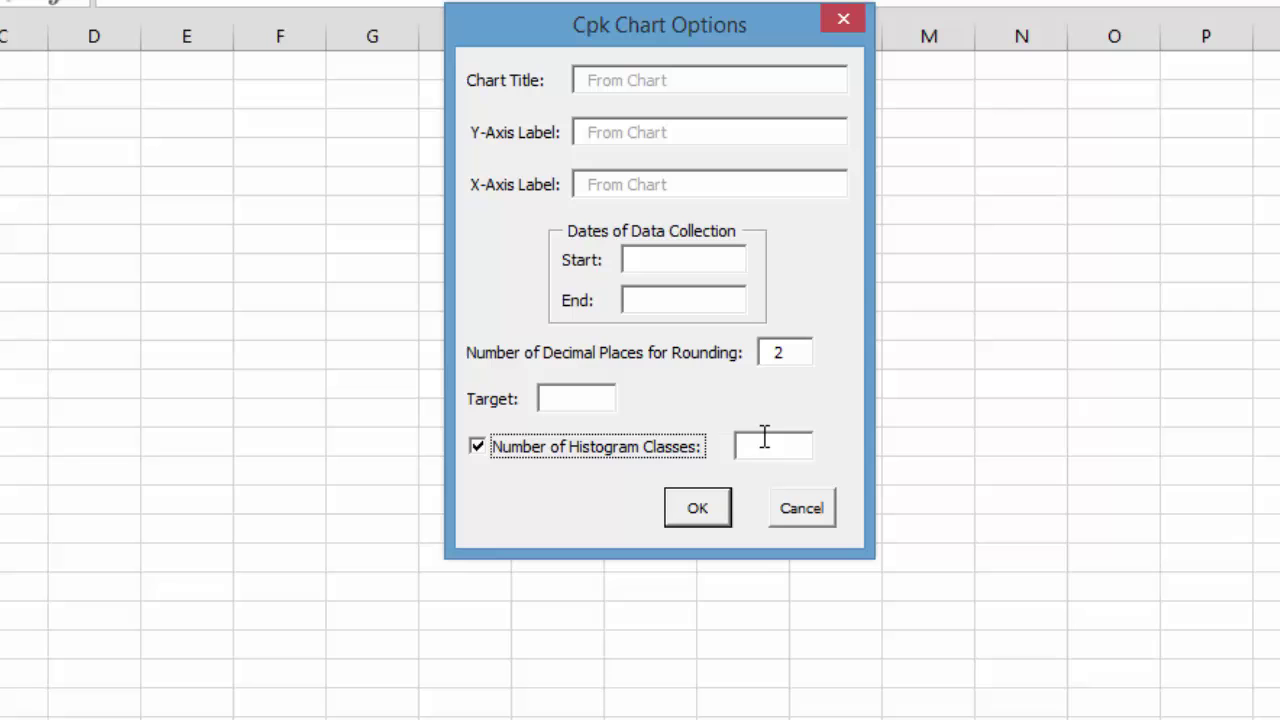
left_click(765, 444)
type("20")
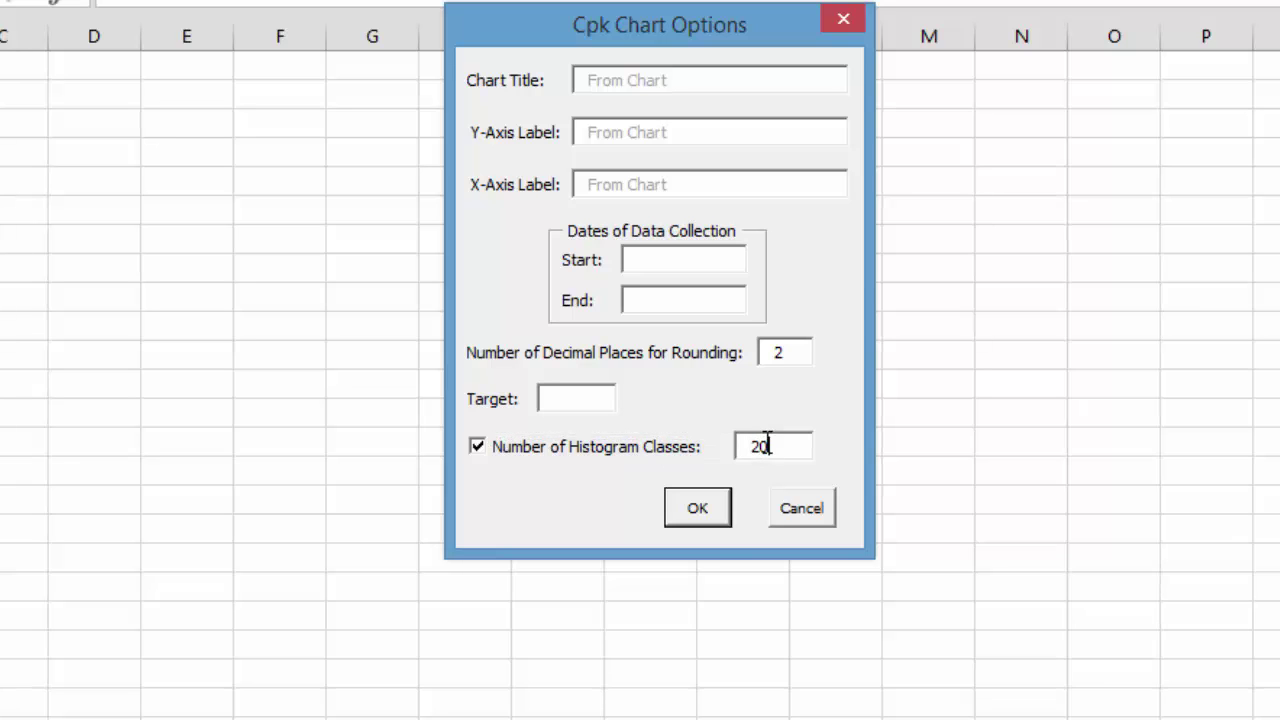
left_click(693, 510)
left_click(803, 552)
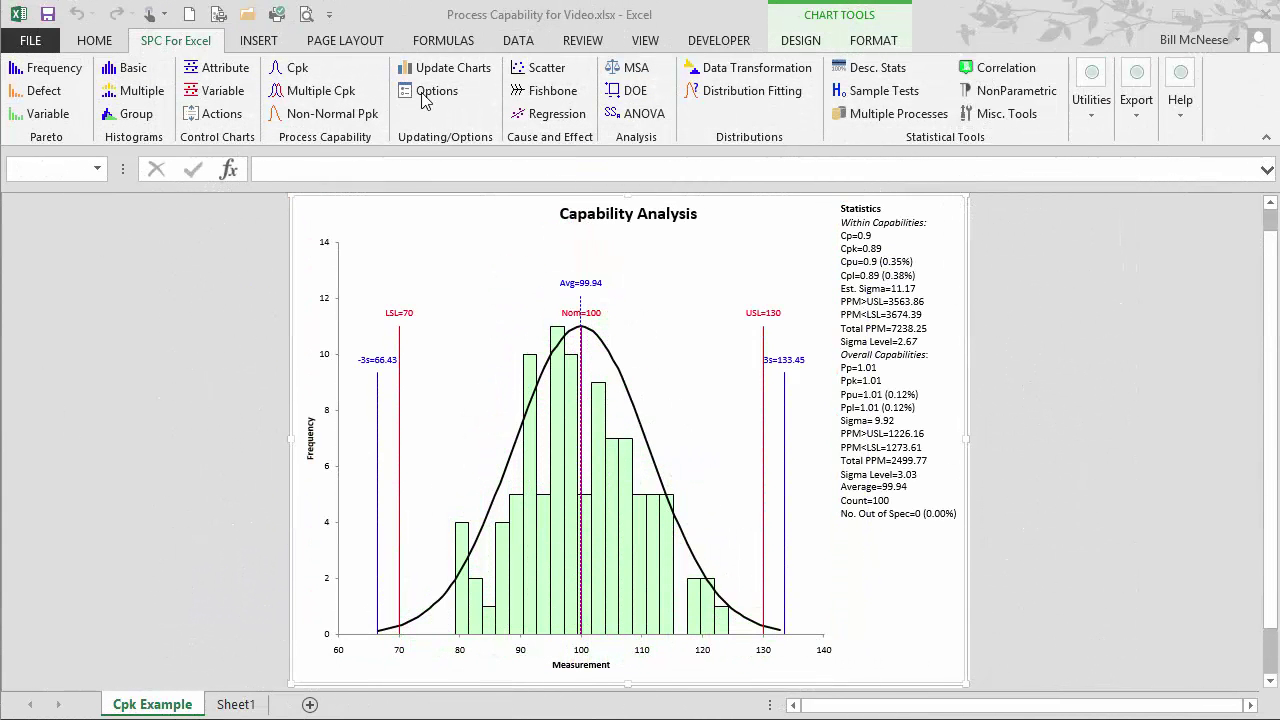
Step: Reopen Cpk Example options and check outlier removal settings, leaving them unchanged
left_click(425, 95)
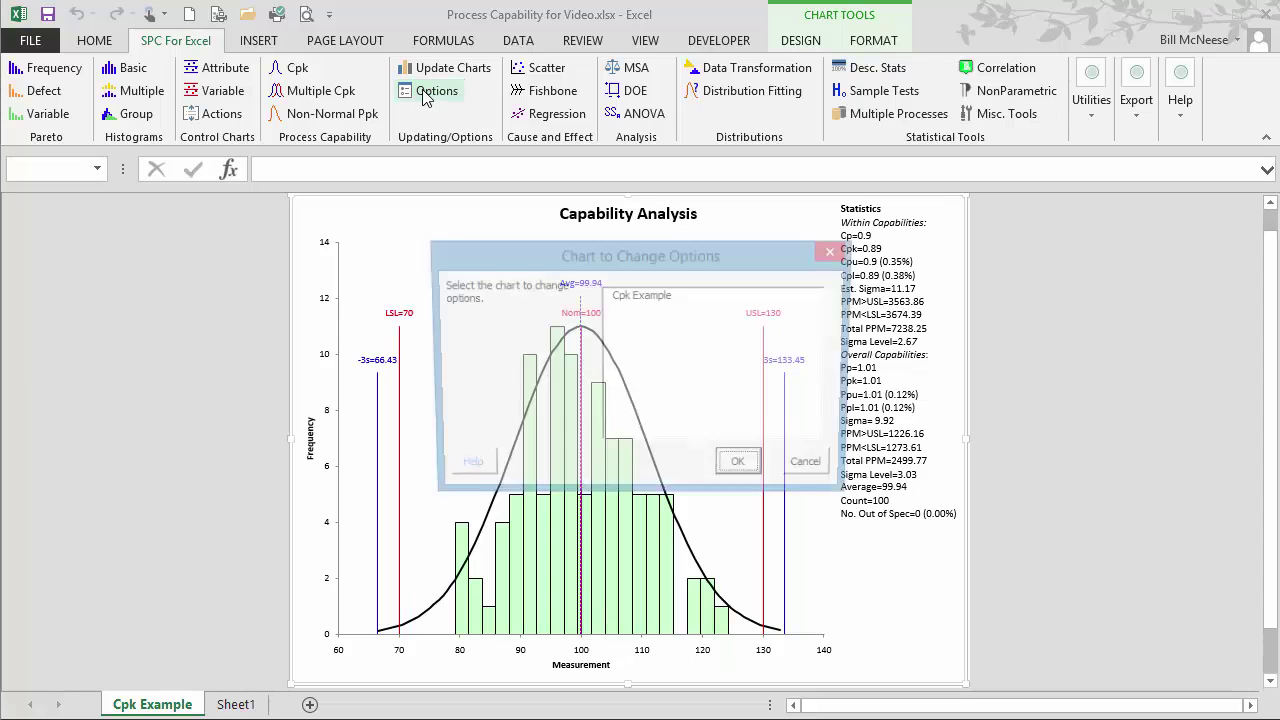
left_click(640, 295)
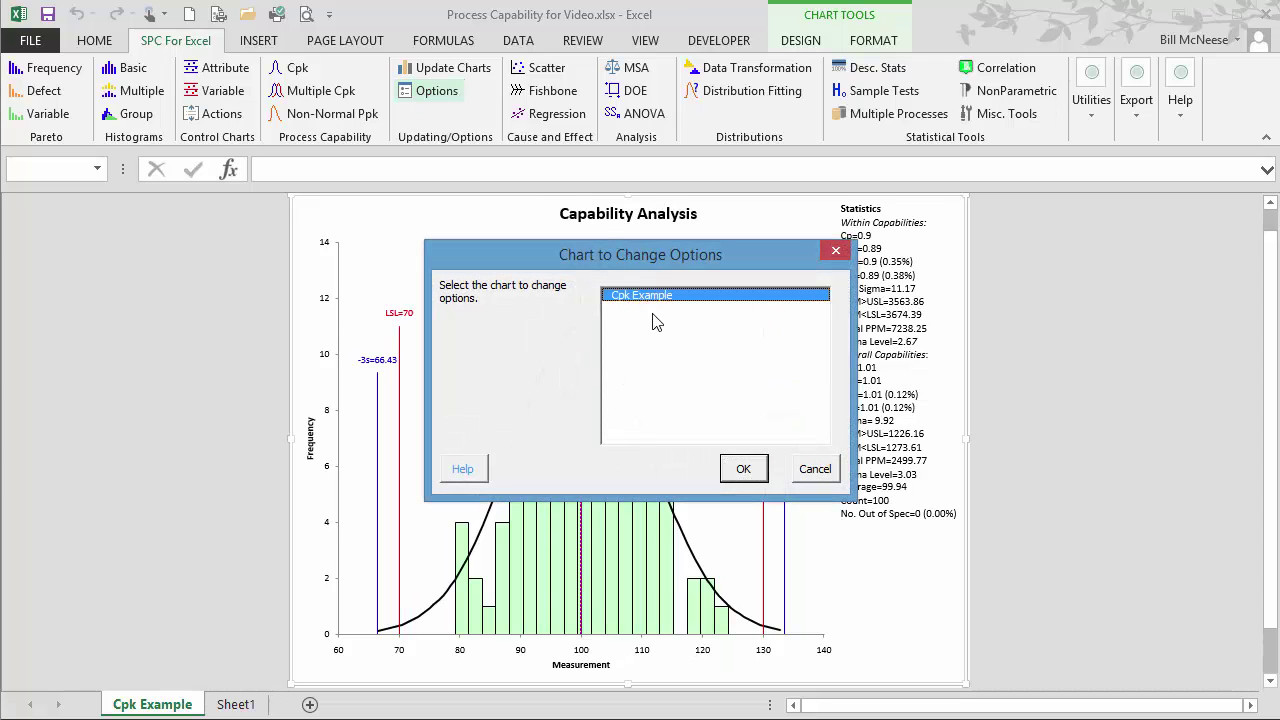
left_click(744, 470)
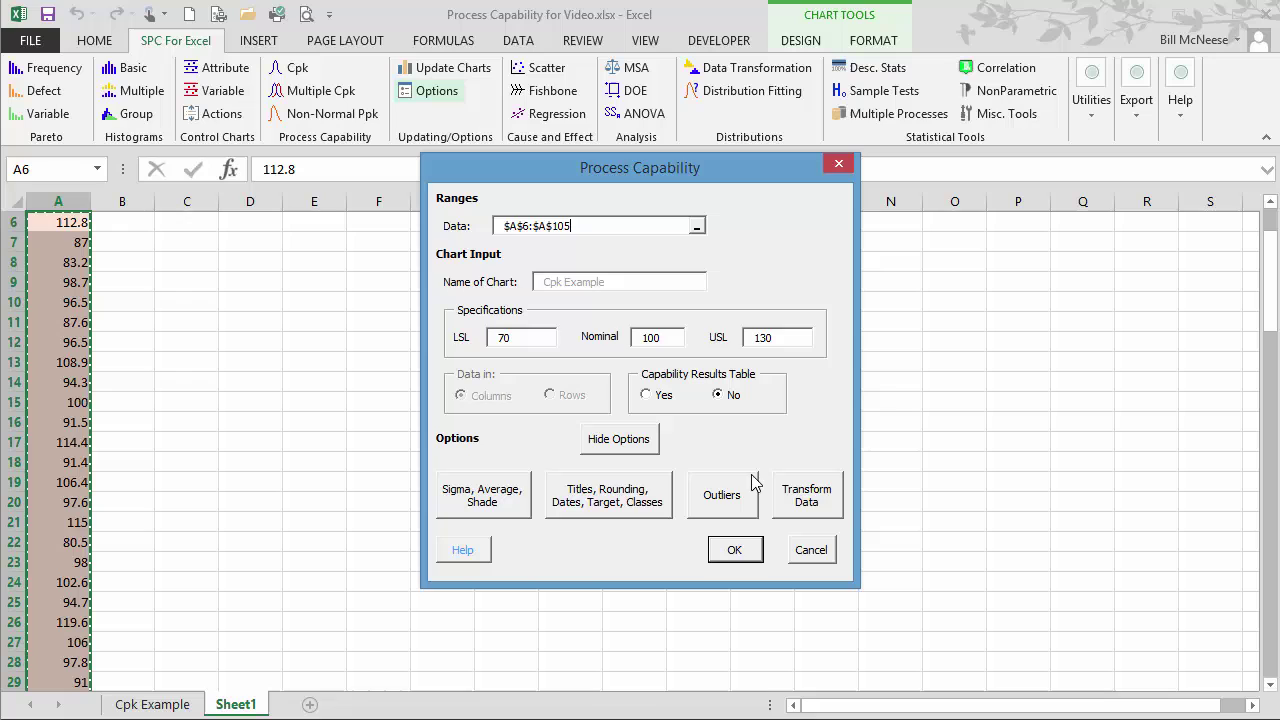
left_click(725, 503)
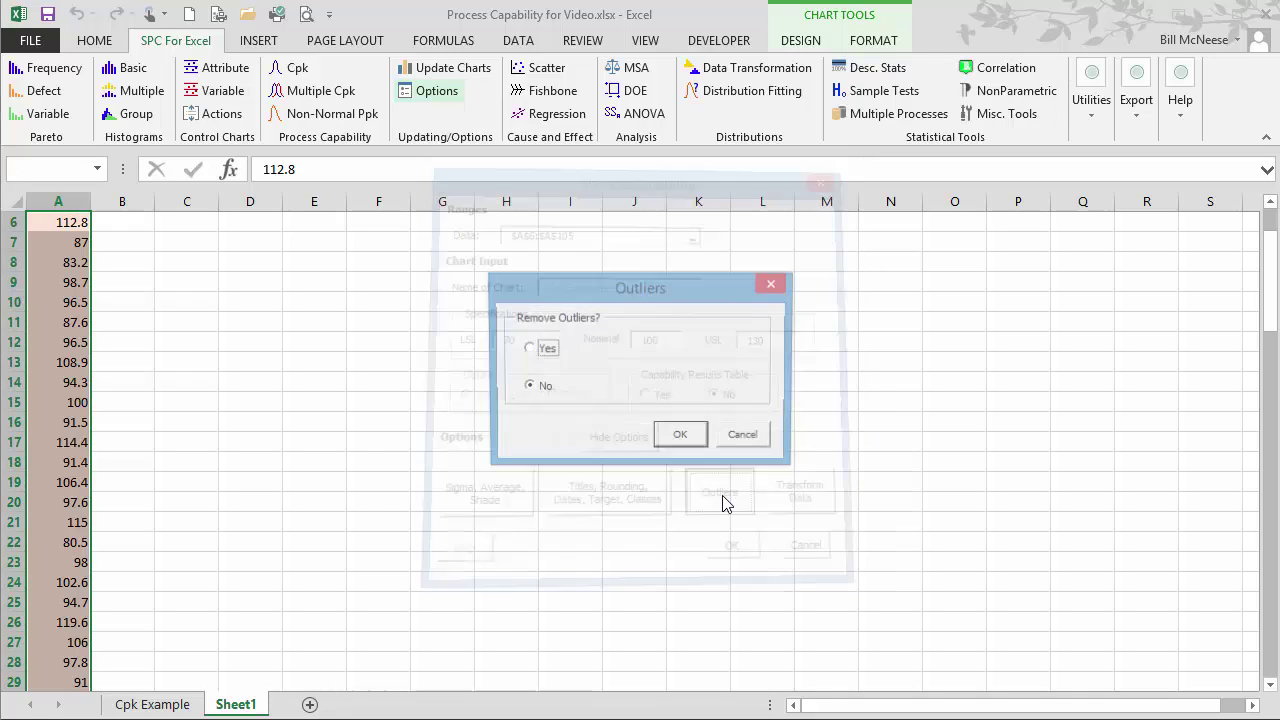
left_click(540, 352)
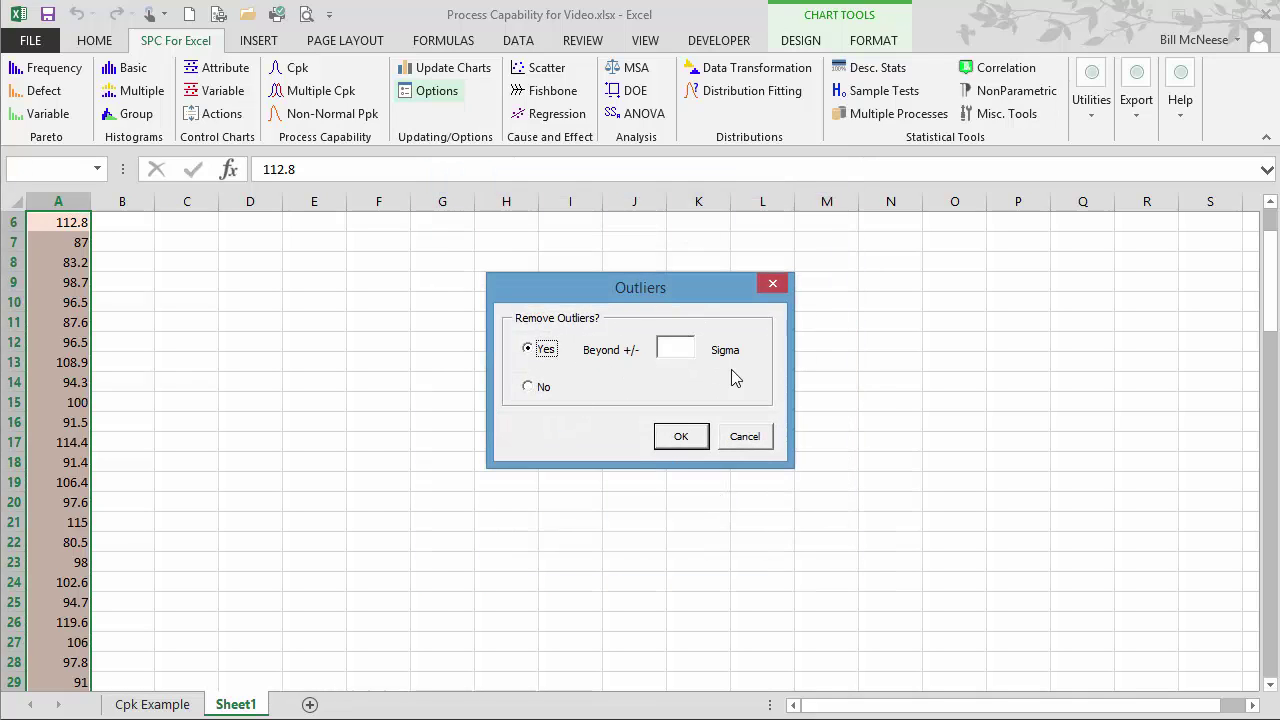
left_click(748, 440)
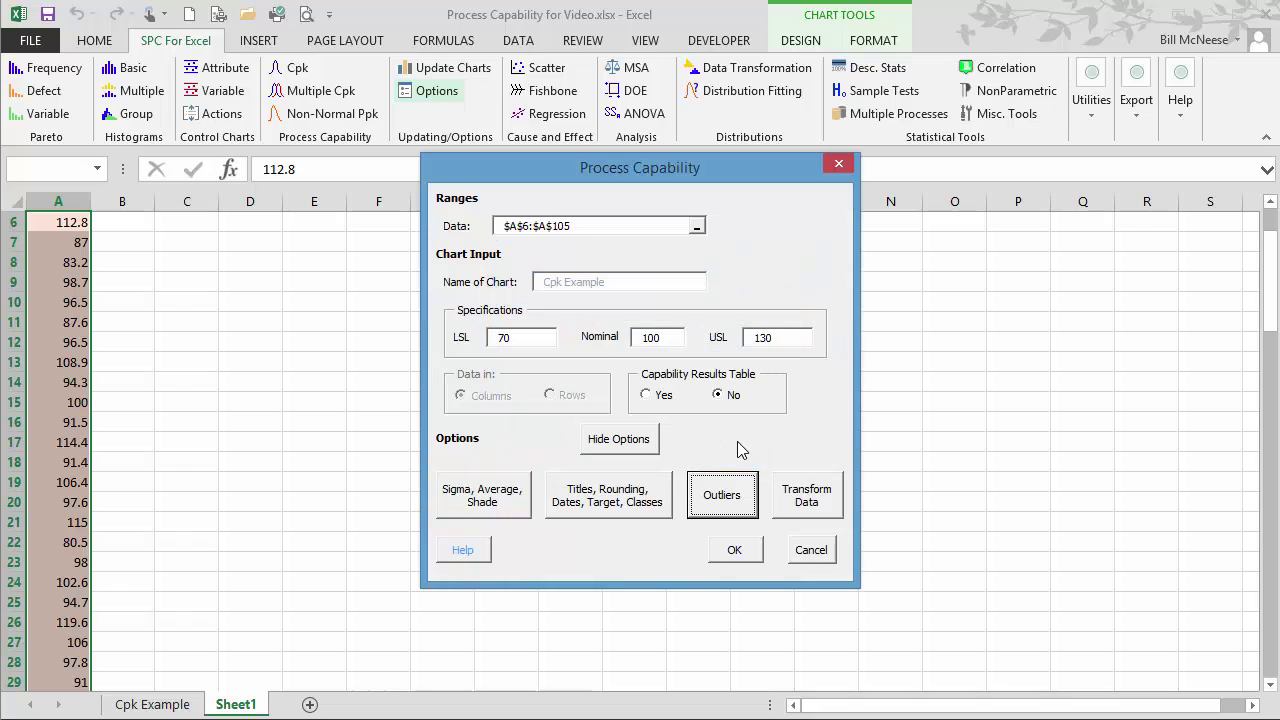
Step: Leave data transformation off and generate the chart with the capability results table
left_click(806, 496)
left_click(482, 236)
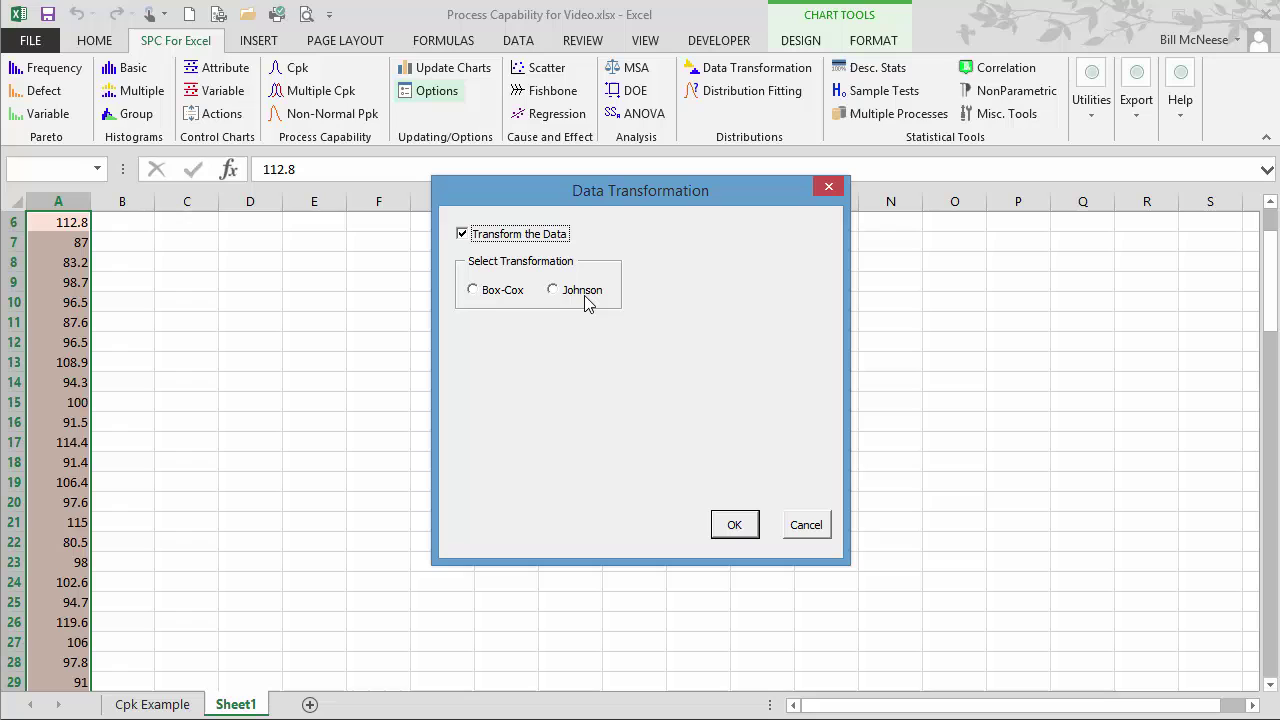
left_click(806, 527)
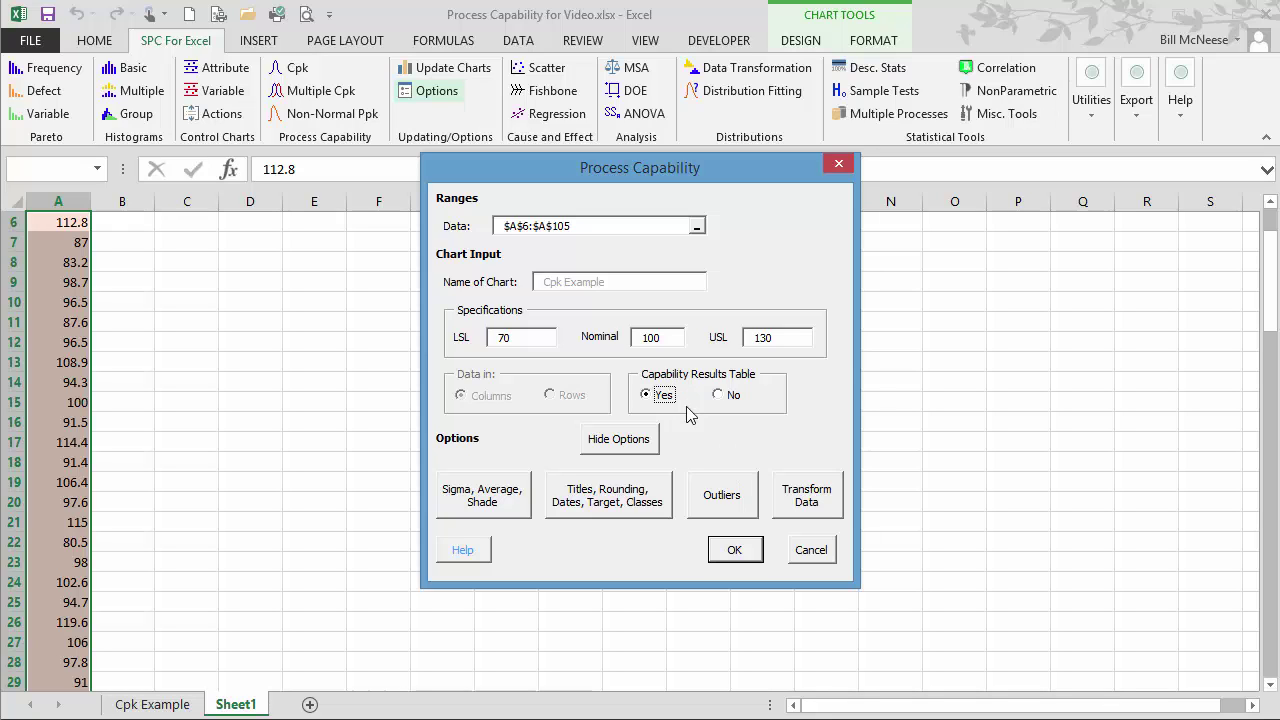
left_click(734, 550)
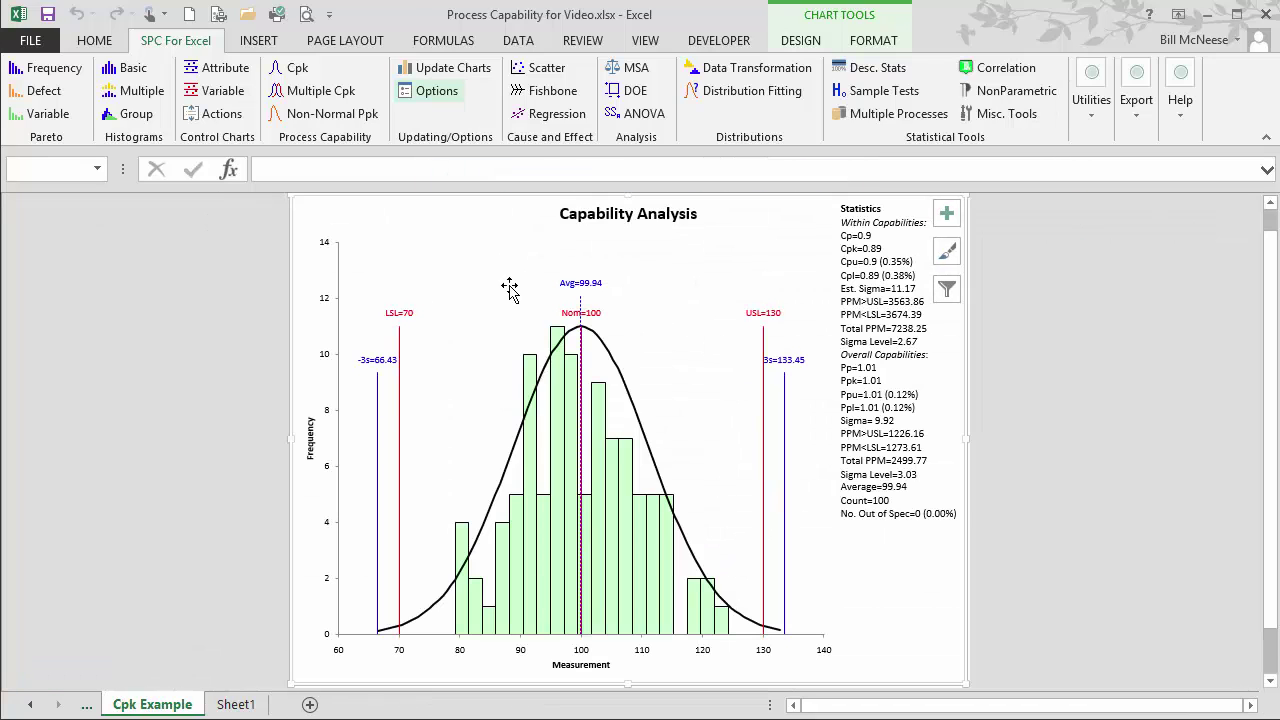
left_click(32, 705)
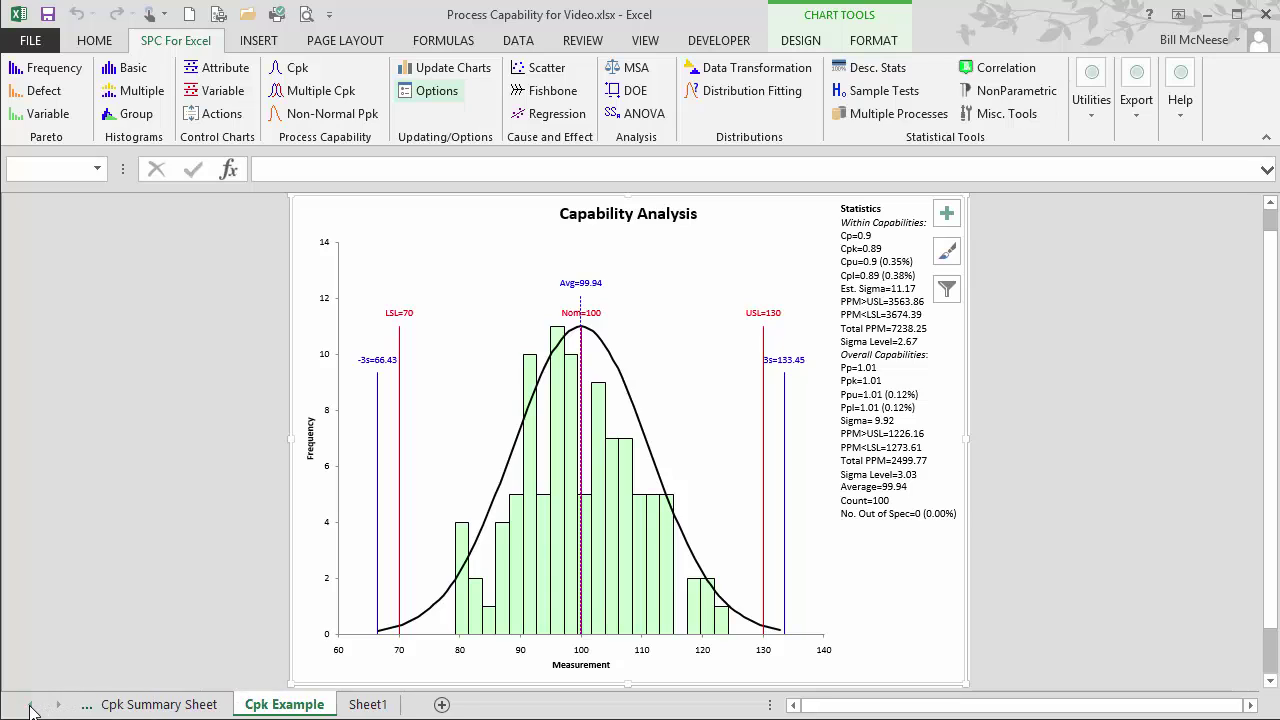
left_click(135, 706)
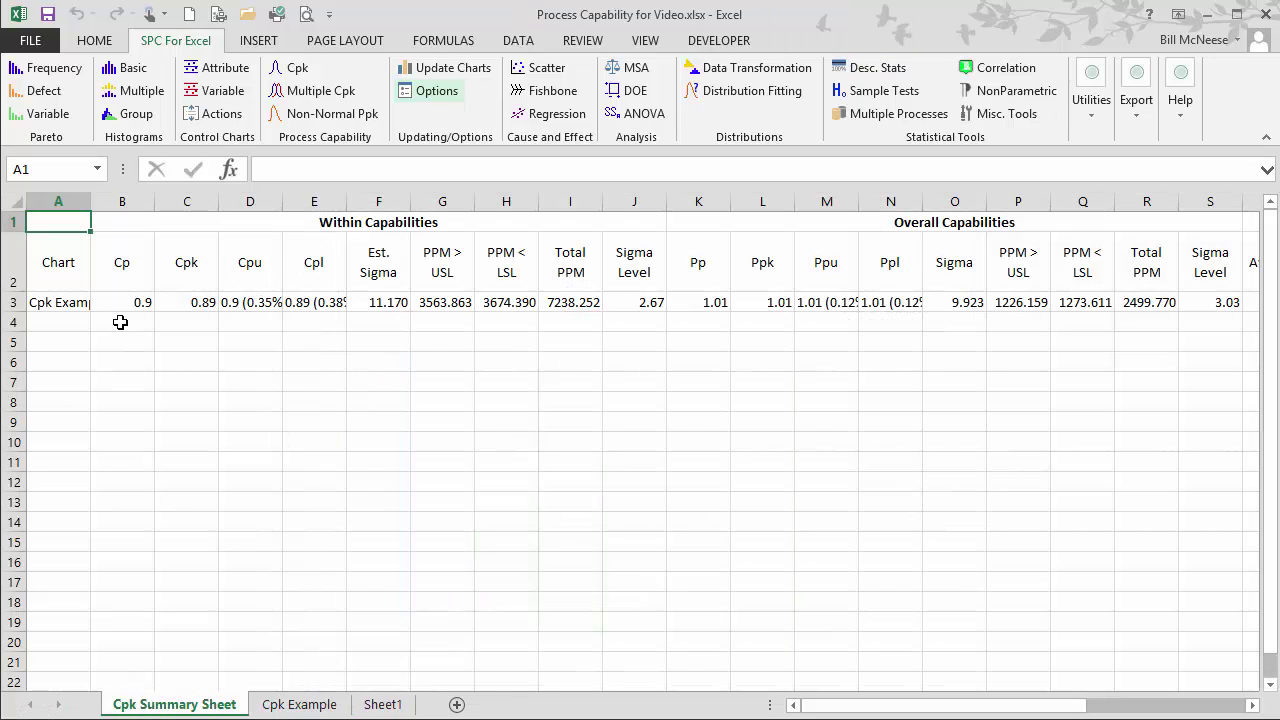
left_click(80, 302)
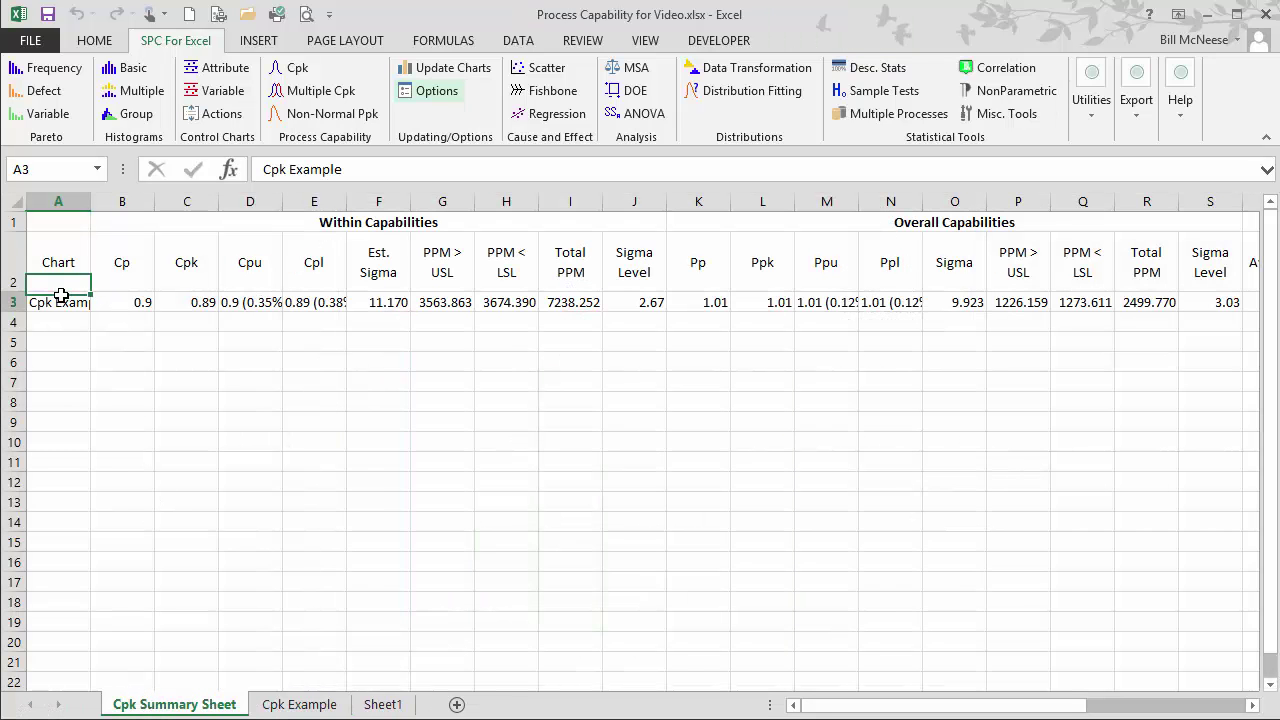
left_click(136, 306)
left_click(176, 306)
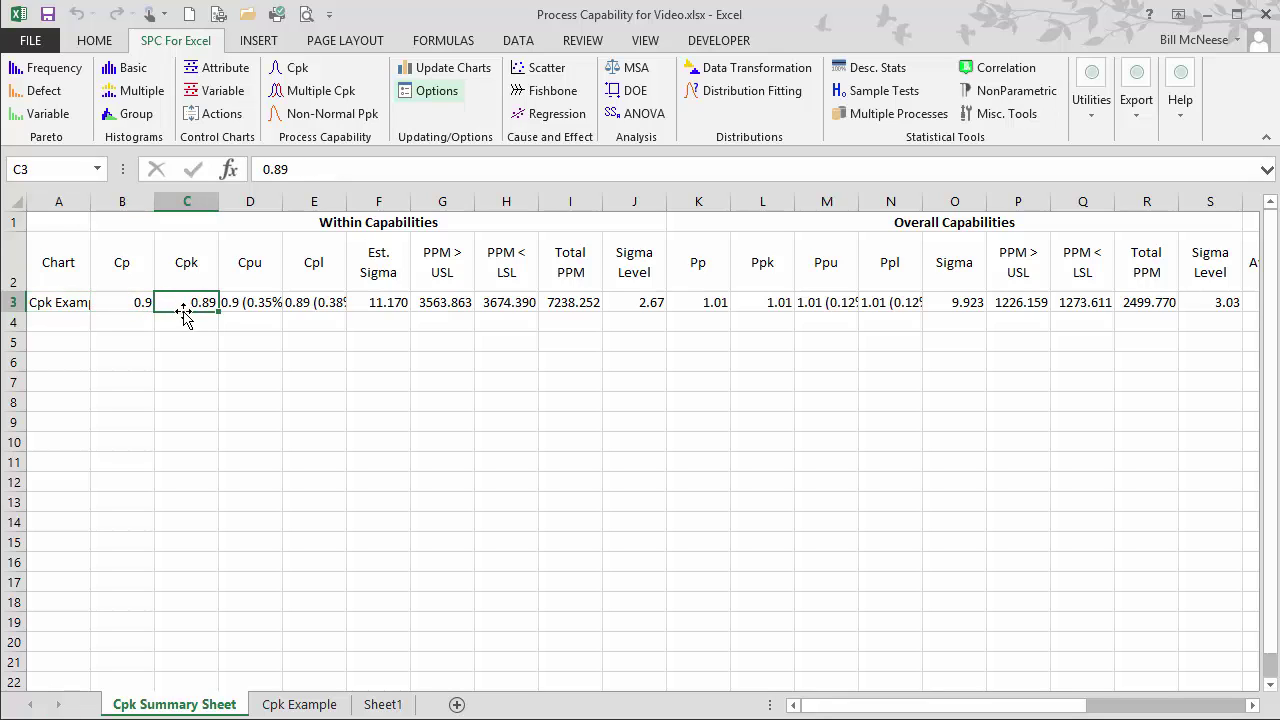
left_click(246, 302)
left_click(380, 306)
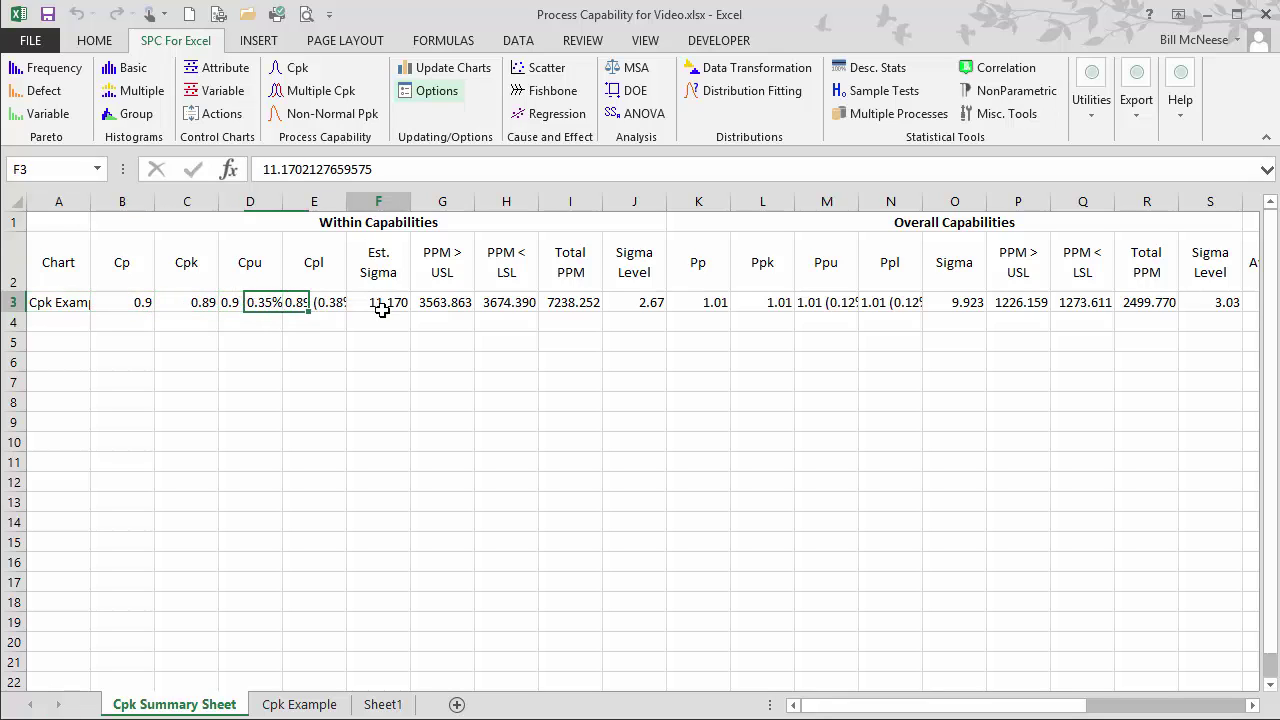
left_click(440, 305)
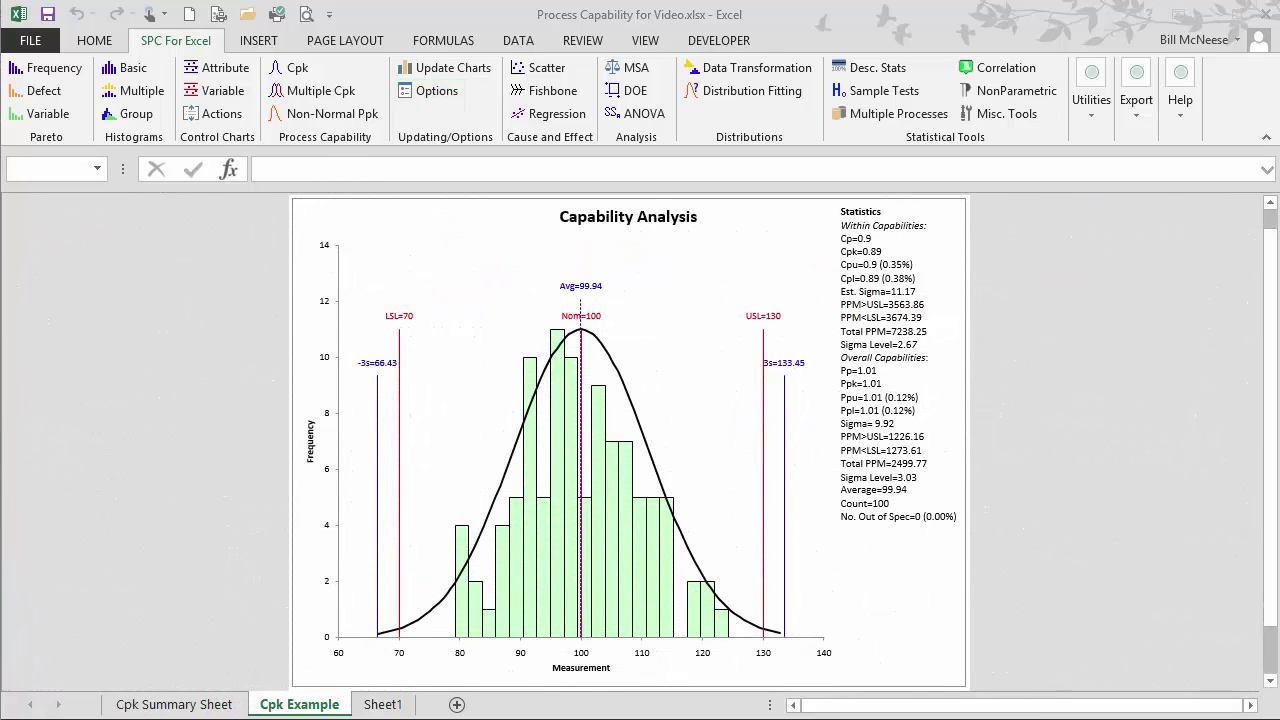
Step: On Sheet1, enter 140, 145, 134, 140, 150 into A106:A110
left_click(382, 705)
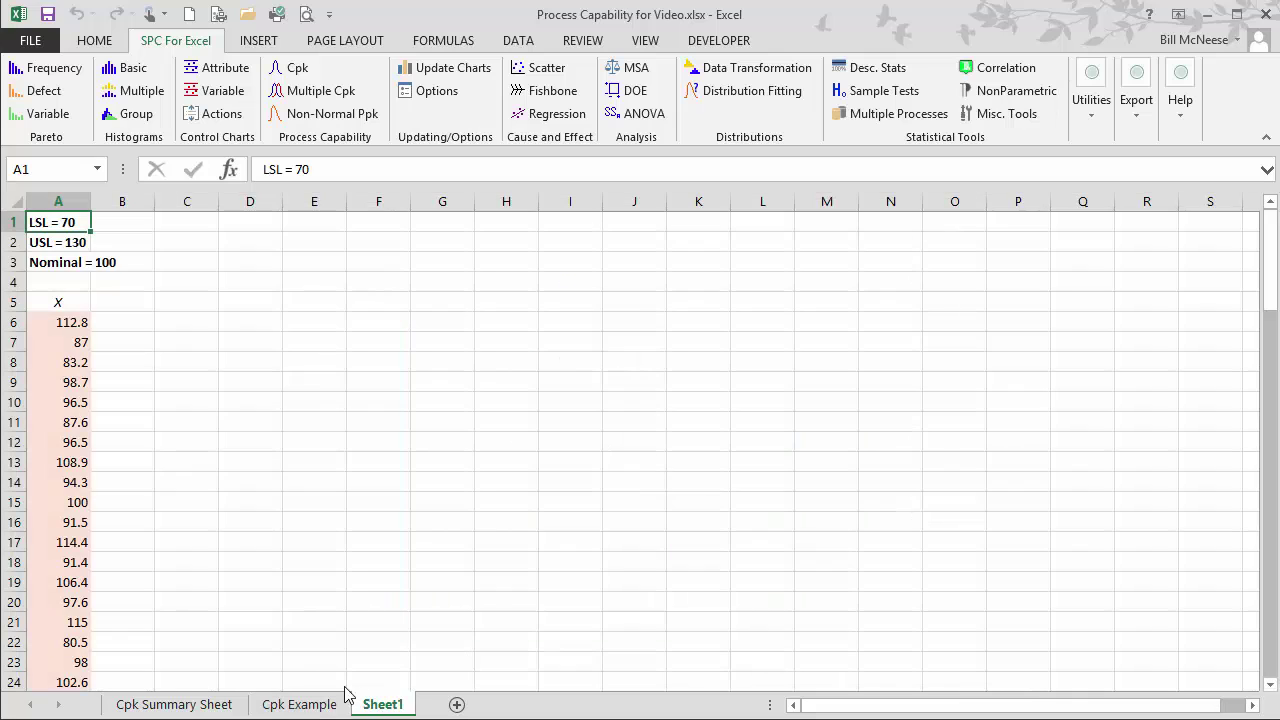
left_click(74, 362)
scroll(74, 365, "down", 8)
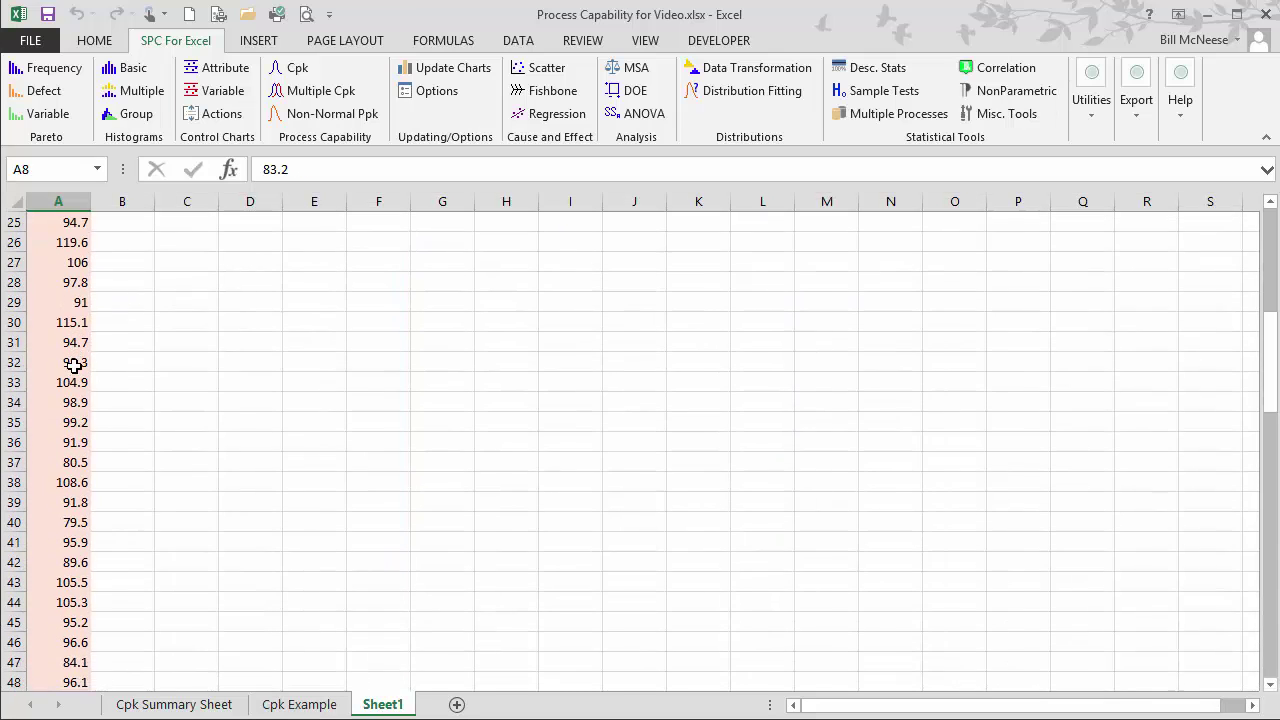
scroll(74, 365, "down", 16)
scroll(70, 375, "down", 8)
left_click(52, 402)
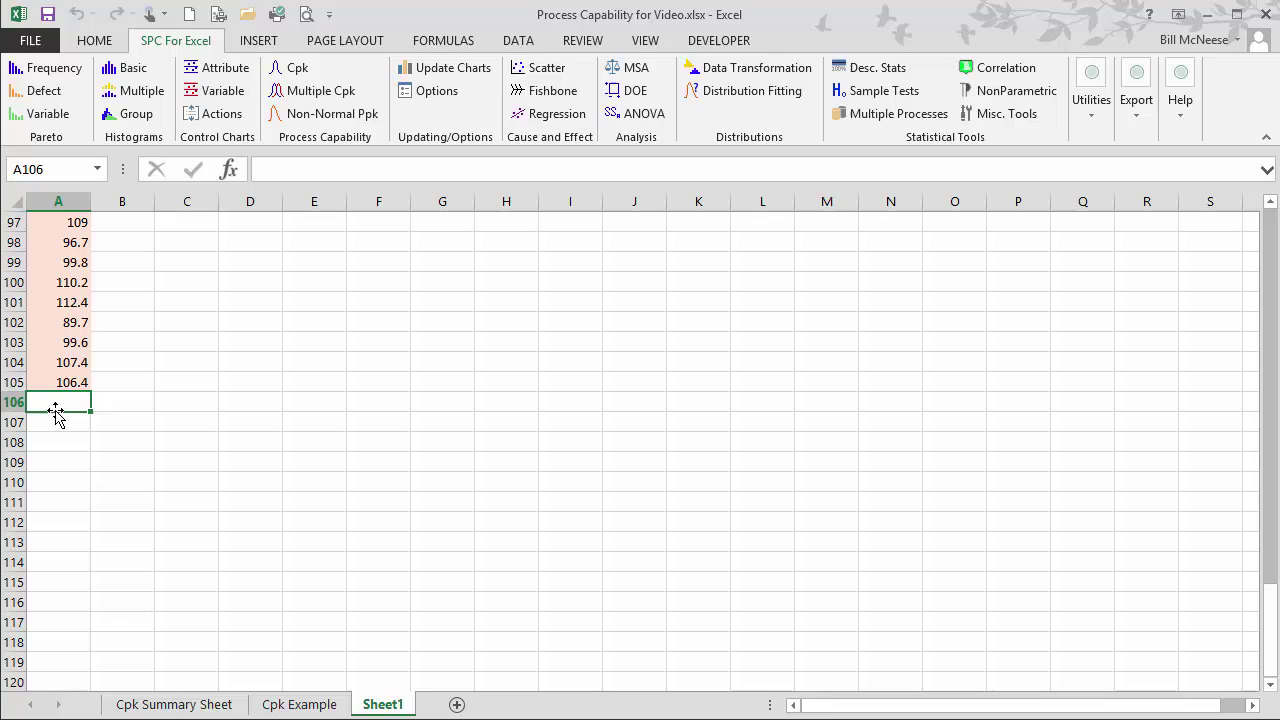
type("140")
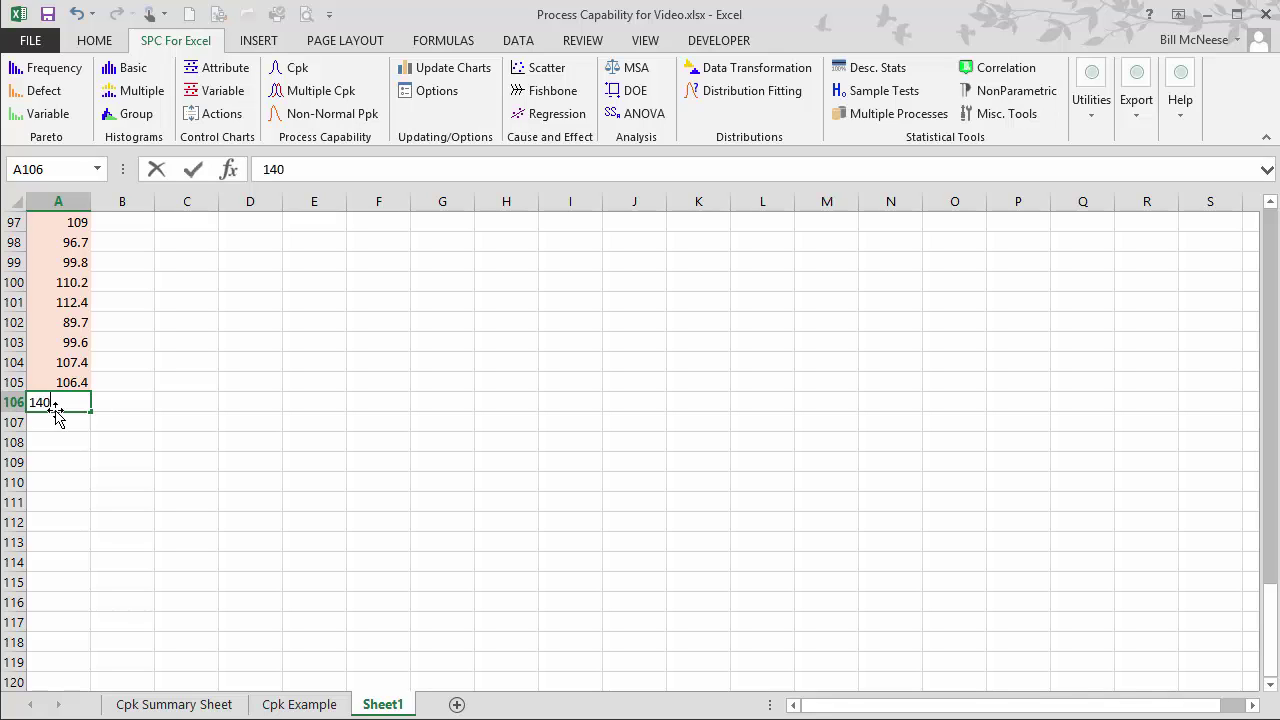
key("Return")
type("145")
key("Return")
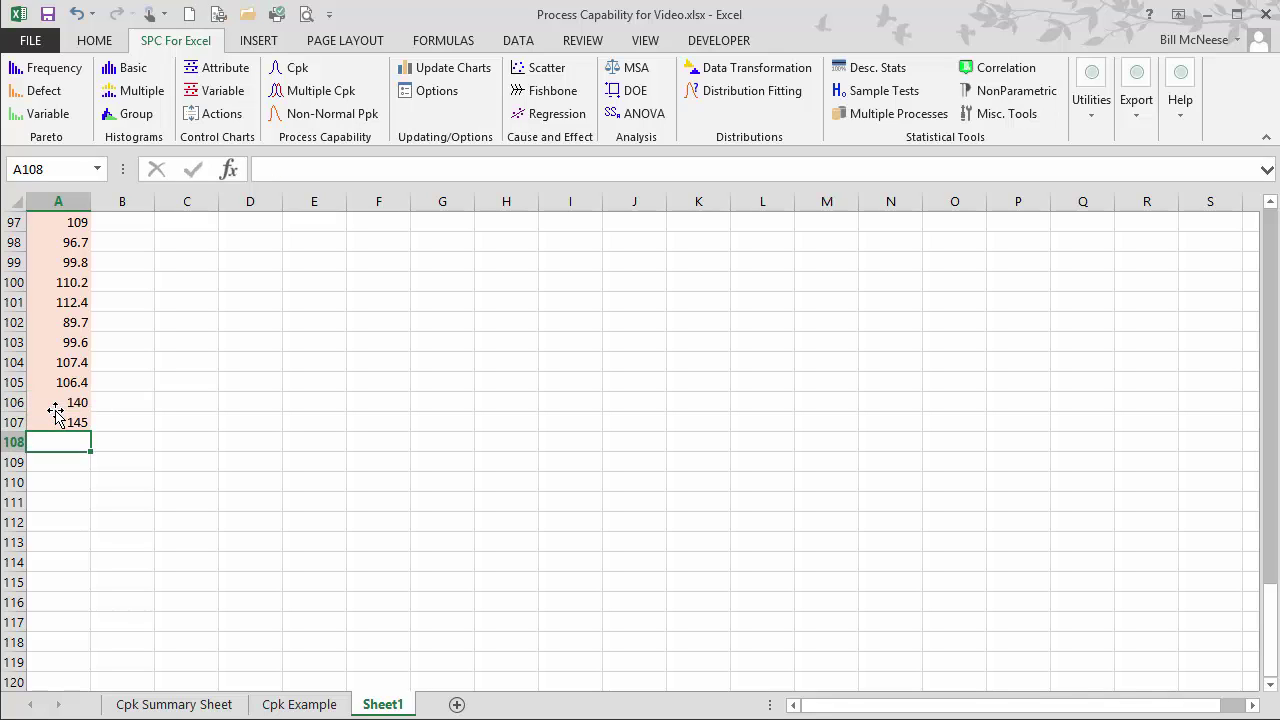
type("134")
key("Return")
type("140")
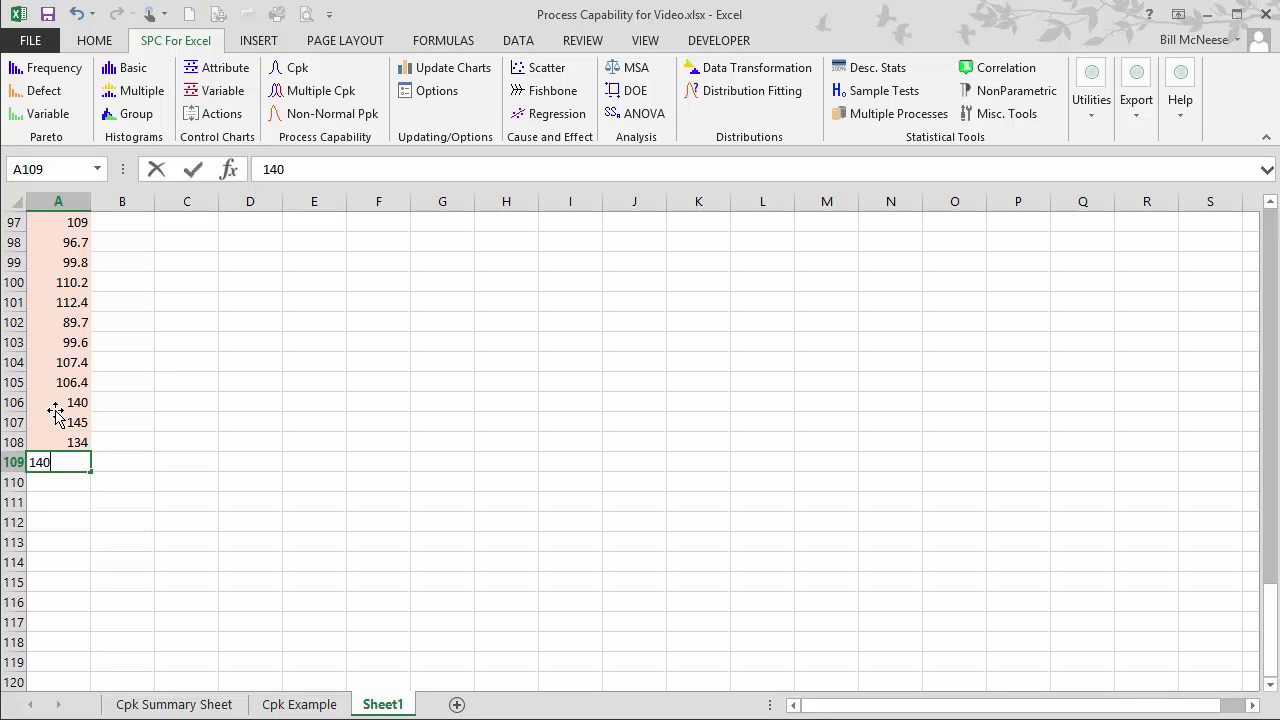
key("Return")
type("150")
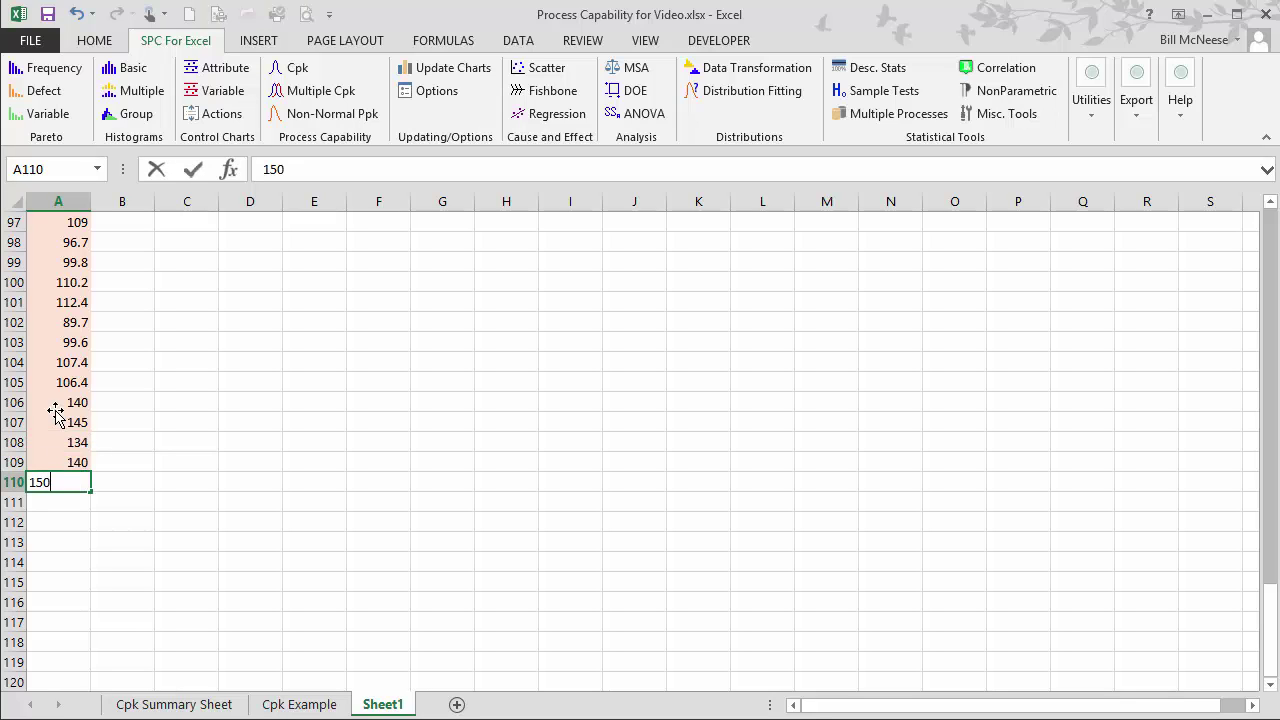
key("Return")
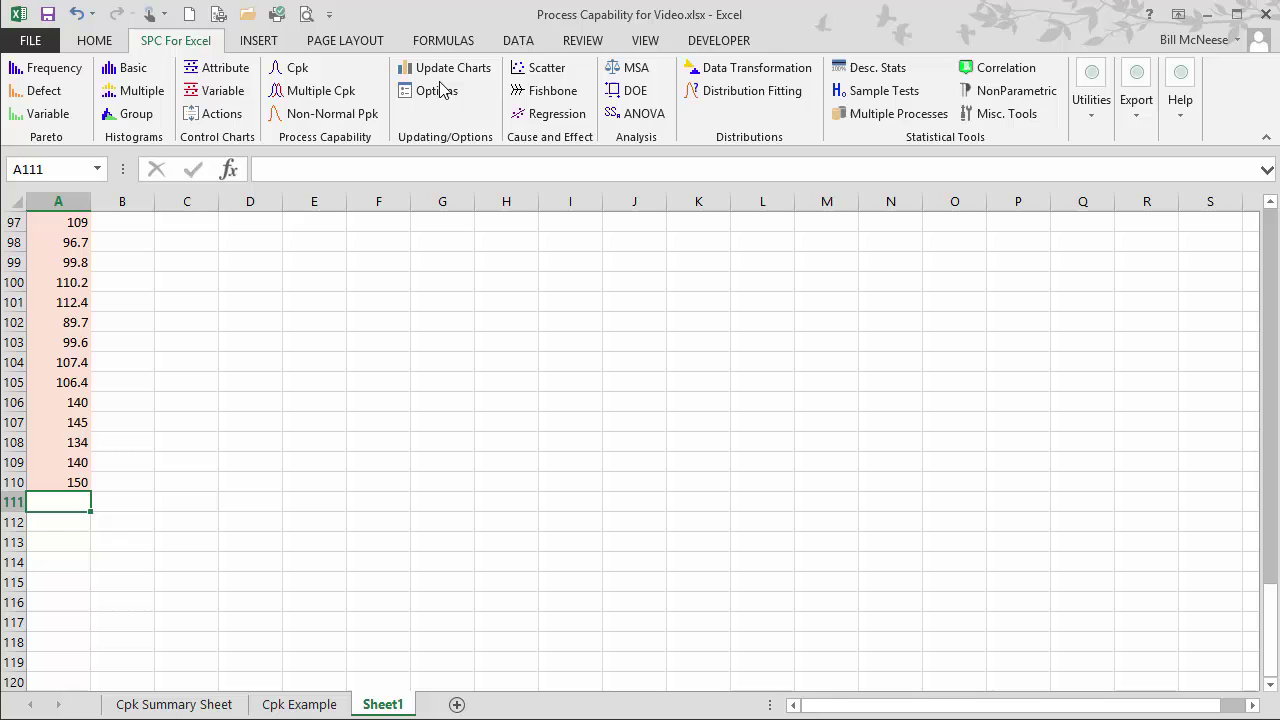
Step: Update the Cpk Example chart to include the new data
left_click(445, 67)
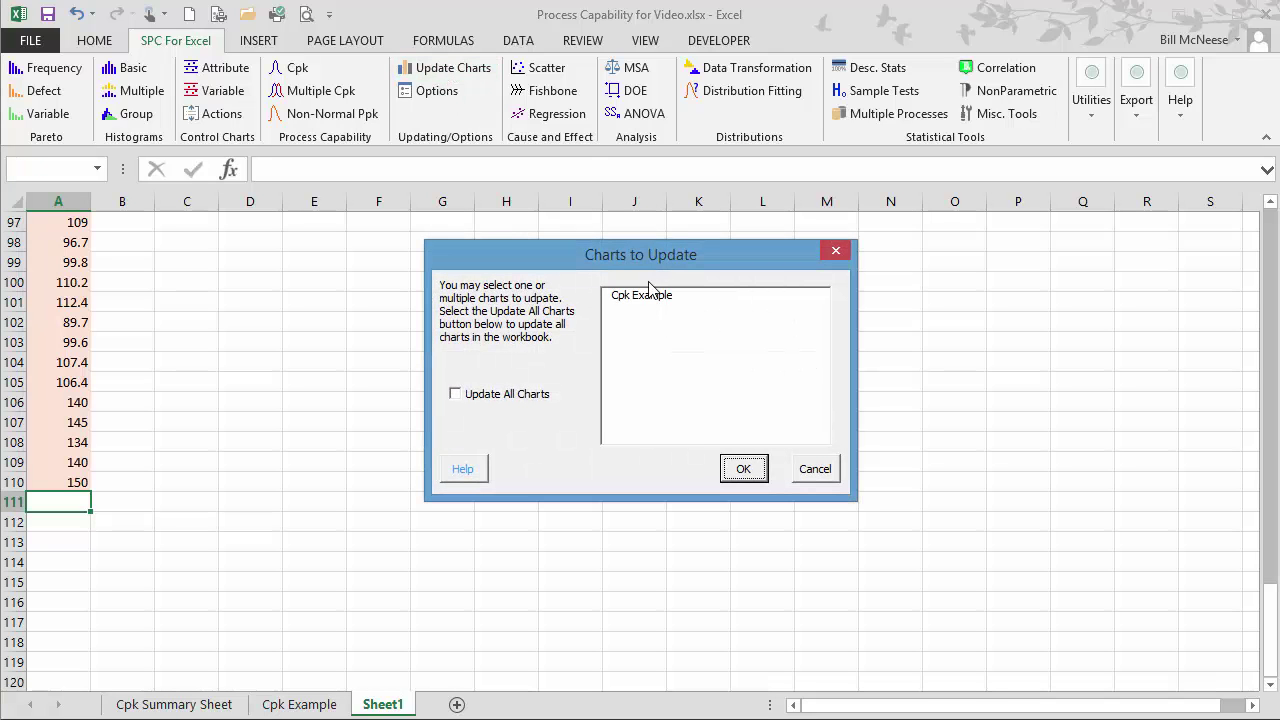
left_click(649, 295)
left_click(746, 477)
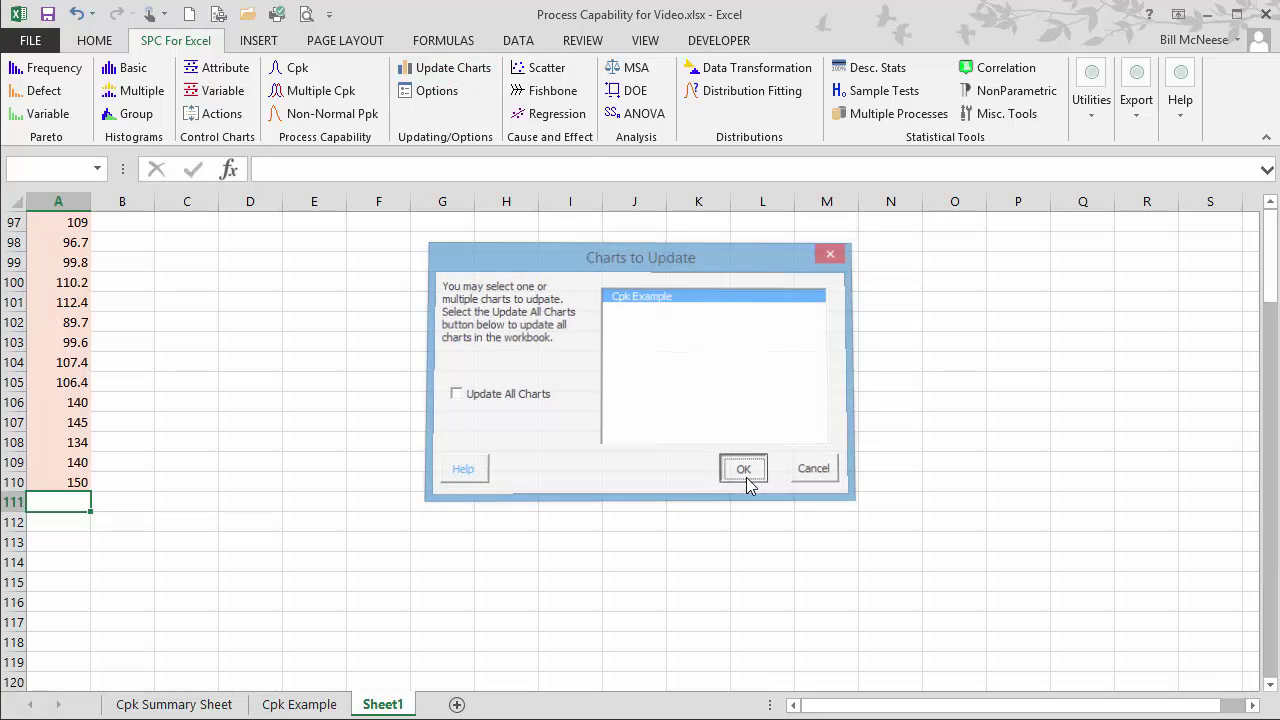